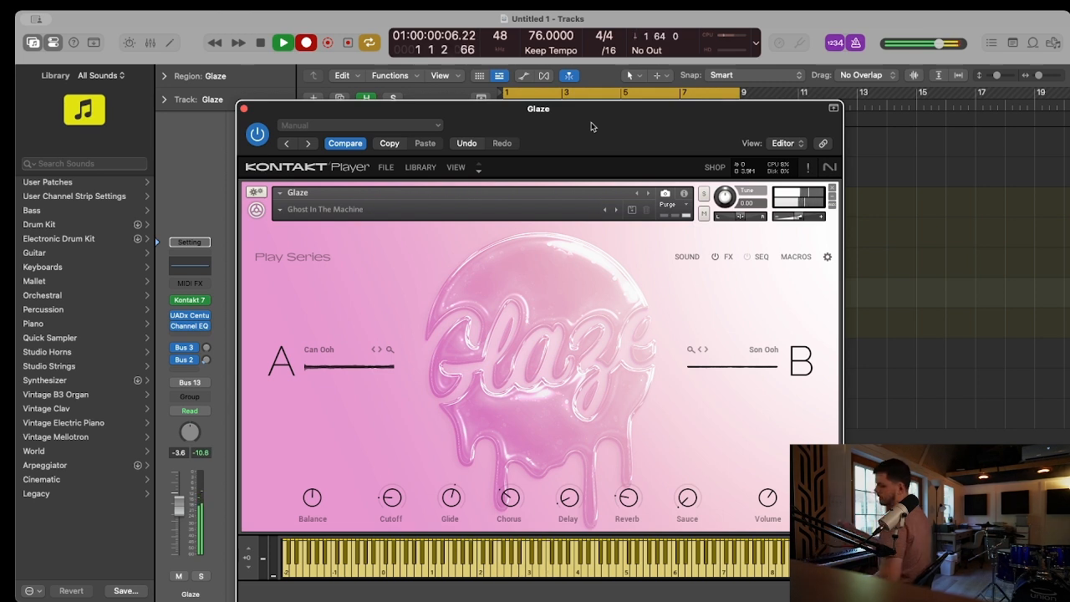
Finish recording the Glaze part over the Intro and move its instrument window aside during playback
{"action": "key", "text": "space"}
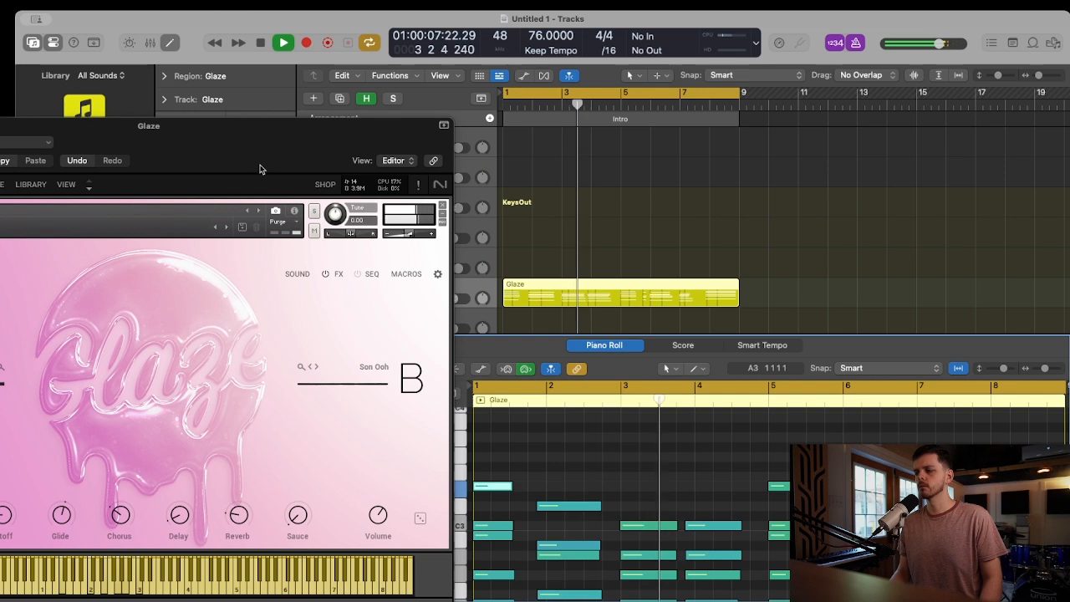
{"action": "left_click_drag", "start_coordinate": [177, 146], "coordinate": [222, 129]}
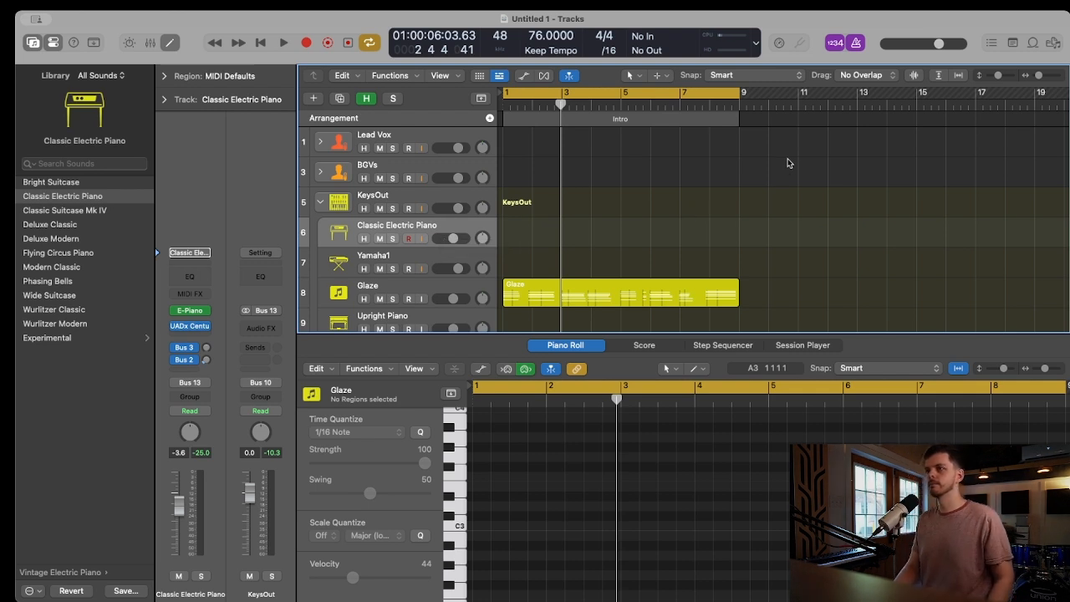
Record a Classic Electric Piano part over the eight-bar Intro while the Glaze part plays, and play back the result
{"action": "key", "text": "space"}
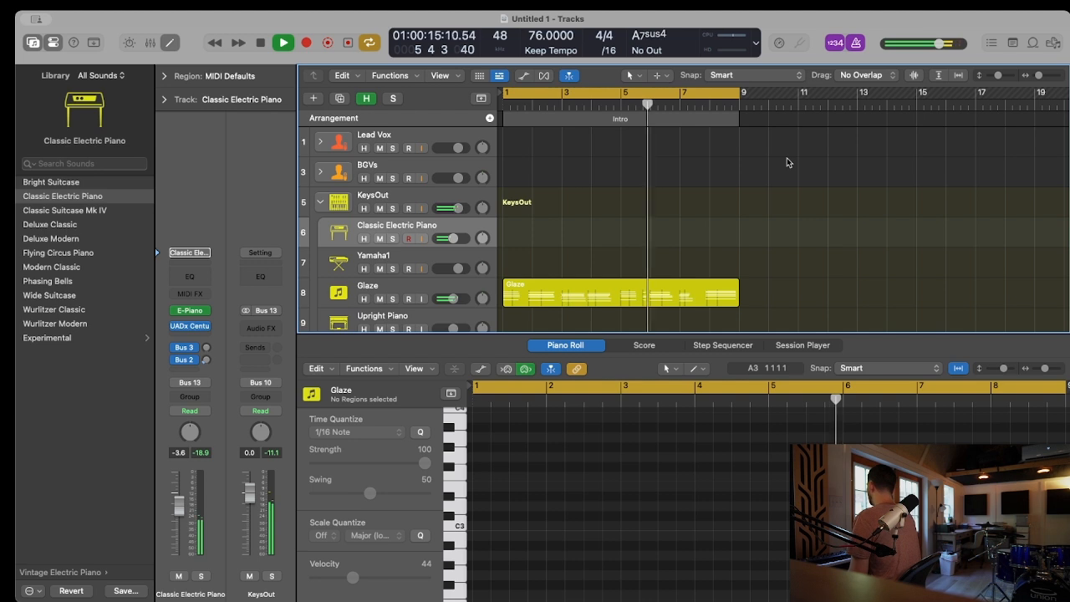
{"action": "key", "text": "r"}
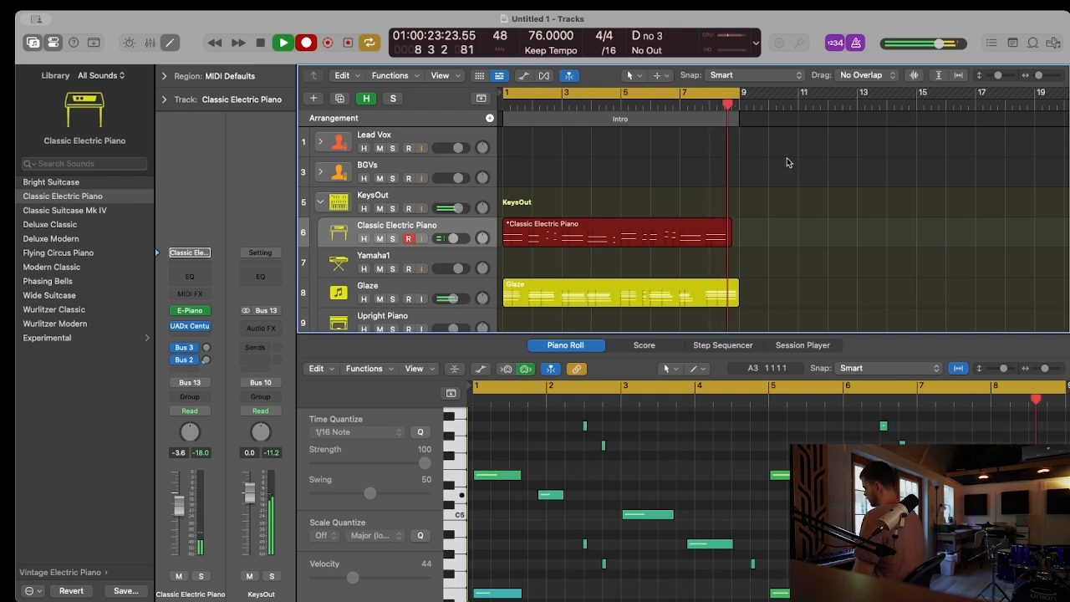
{"action": "key", "text": "space"}
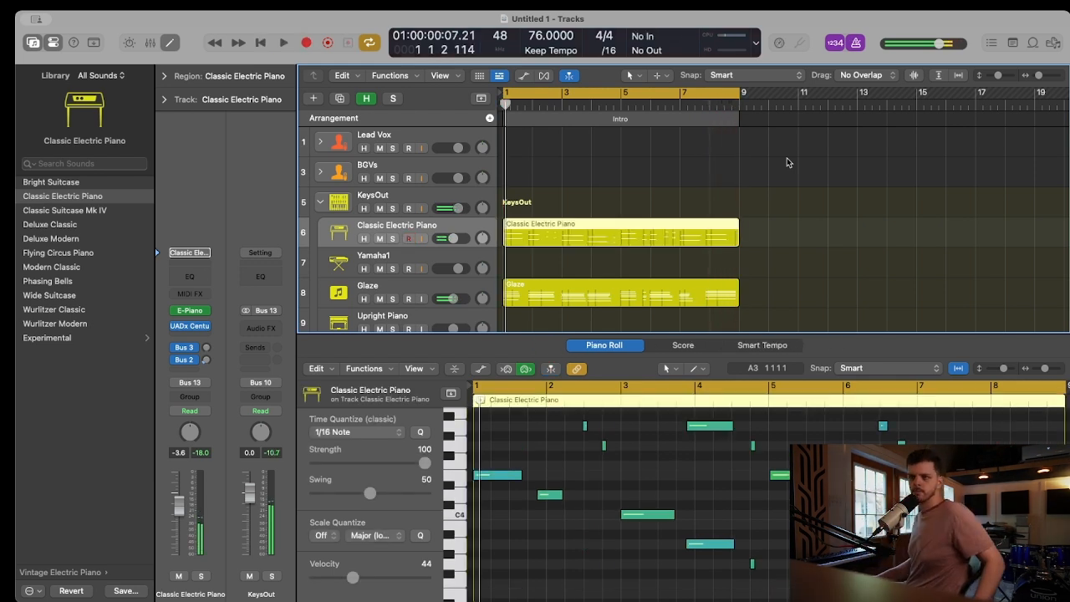
{"action": "key", "text": "space"}
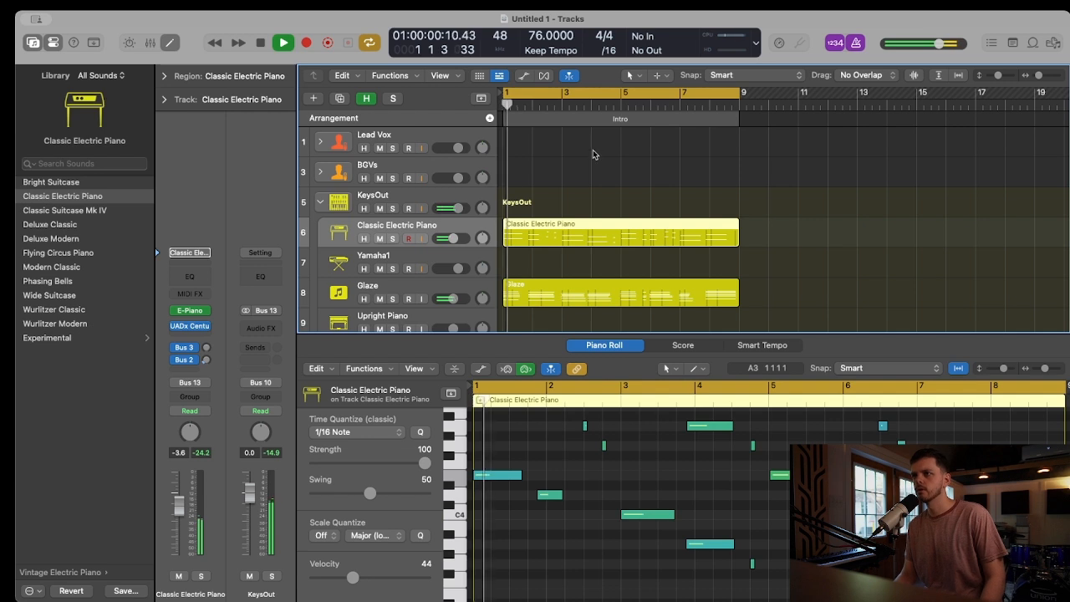
{"action": "key", "text": "space"}
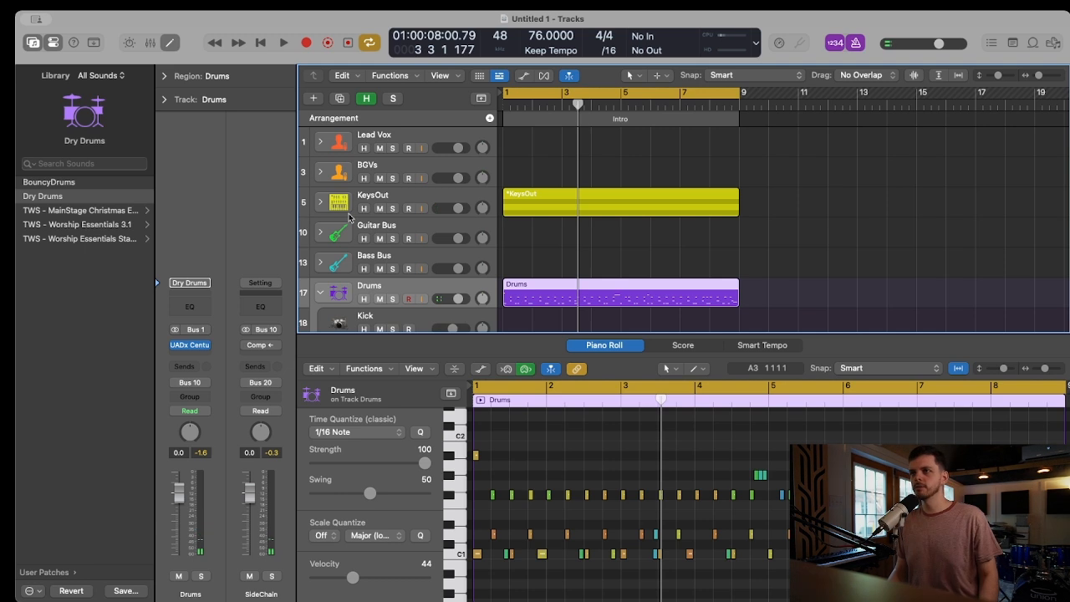
Collapse the Drums track stack and expand the Bass Bus stack to reach its bass tracks
{"action": "left_click", "coordinate": [320, 292]}
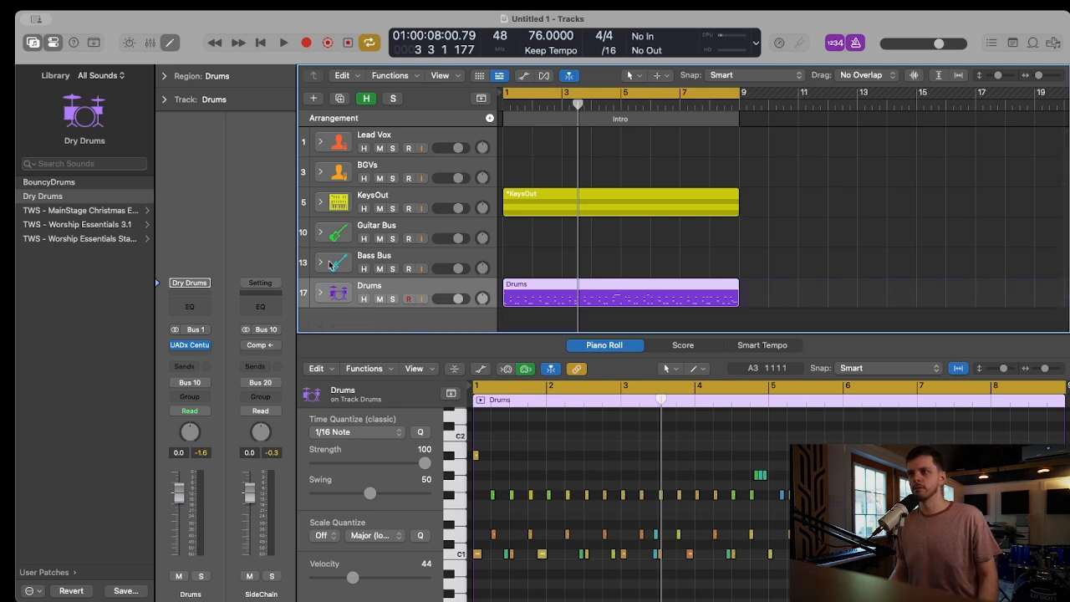
{"action": "left_click", "coordinate": [319, 261]}
{"action": "left_click", "coordinate": [428, 224]}
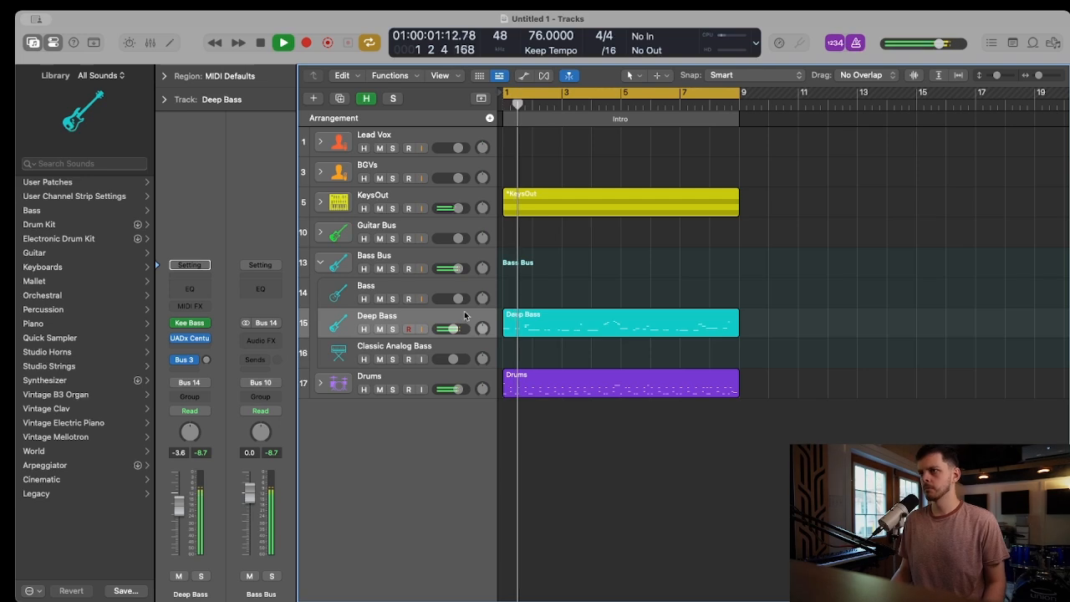
Lower the Deep Bass track's volume during playback
{"action": "left_click_drag", "start_coordinate": [452, 328], "coordinate": [449, 329]}
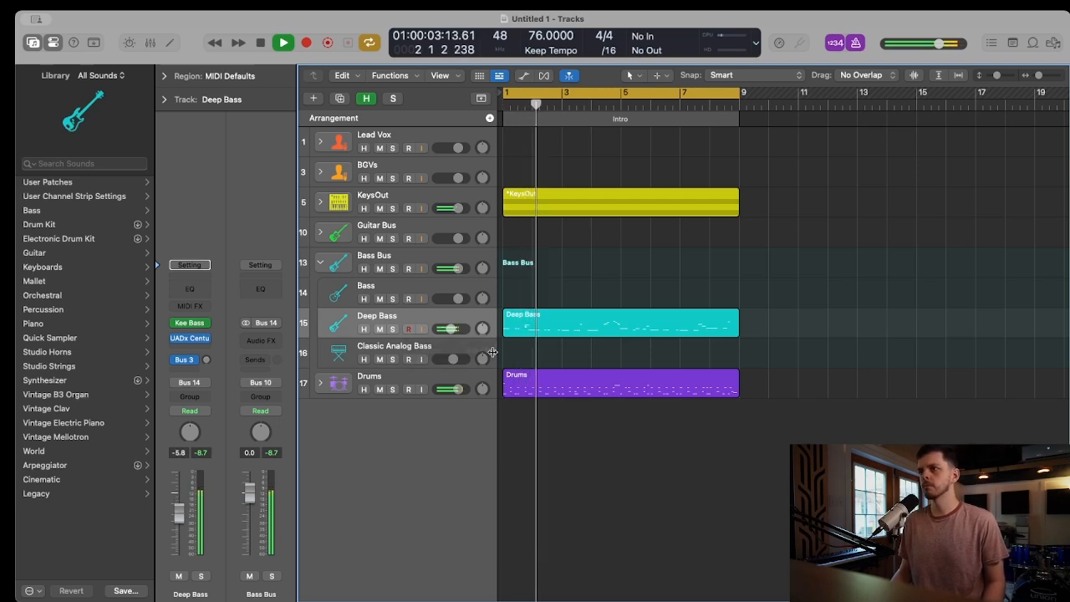
{"action": "left_click_drag", "start_coordinate": [452, 328], "coordinate": [445, 329]}
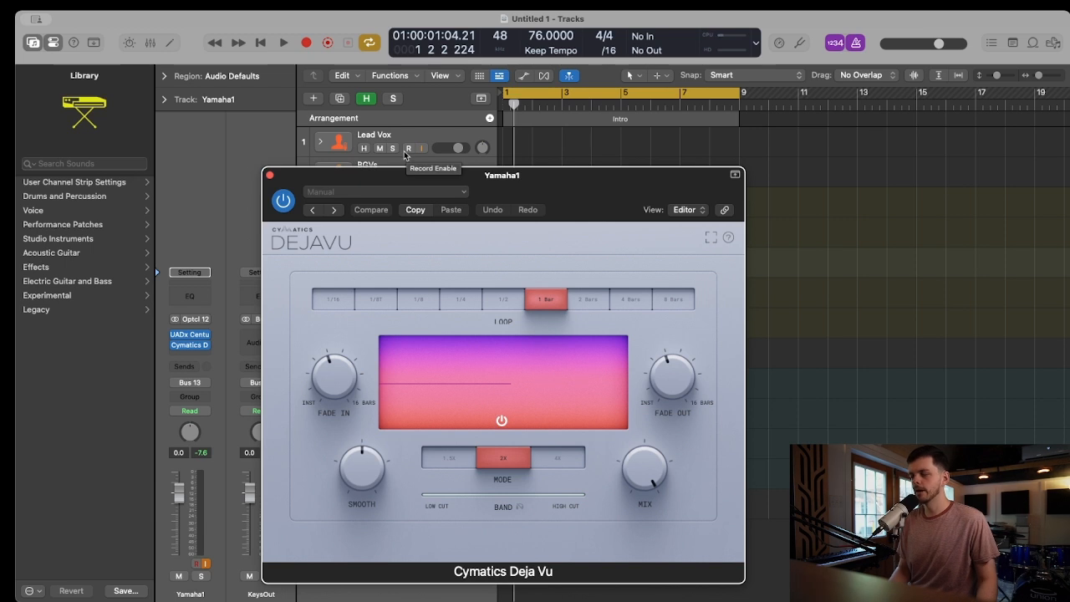
Adjust the Fade In of the Cymatics Deja Vu effect on the Yamaha1 track and reposition the effect window
{"action": "left_click_drag", "start_coordinate": [608, 194], "coordinate": [602, 134]}
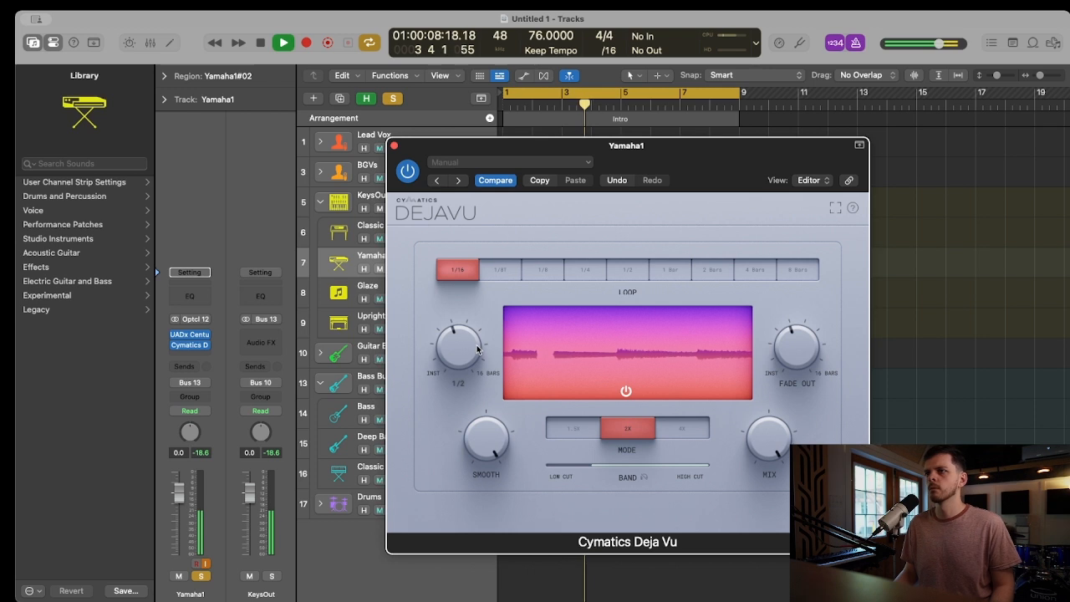
{"action": "left_click_drag", "start_coordinate": [474, 343], "coordinate": [477, 316]}
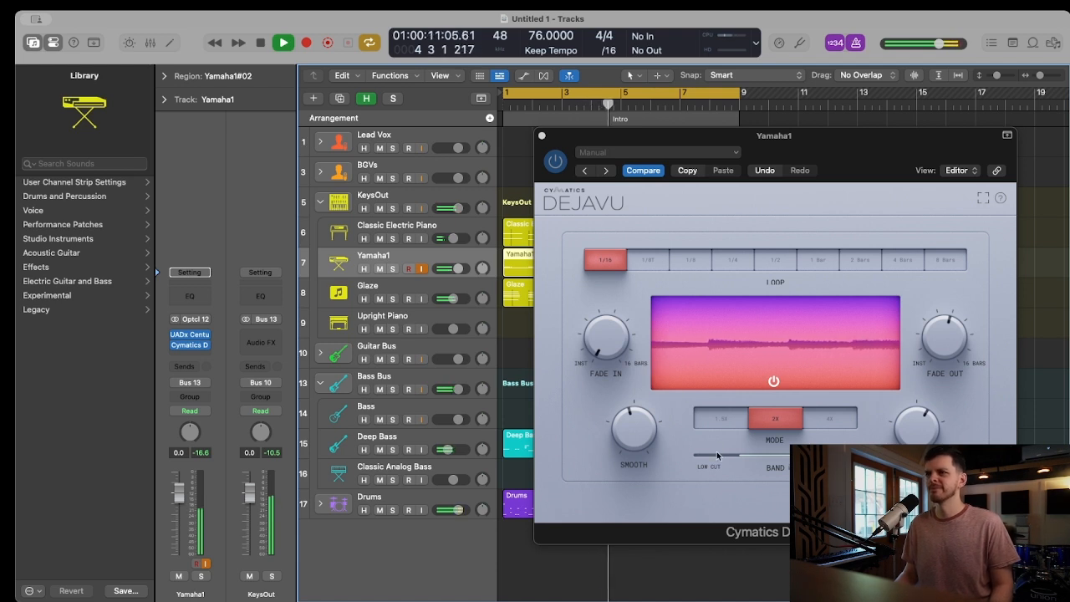
{"action": "left_click_drag", "start_coordinate": [568, 134], "coordinate": [481, 191]}
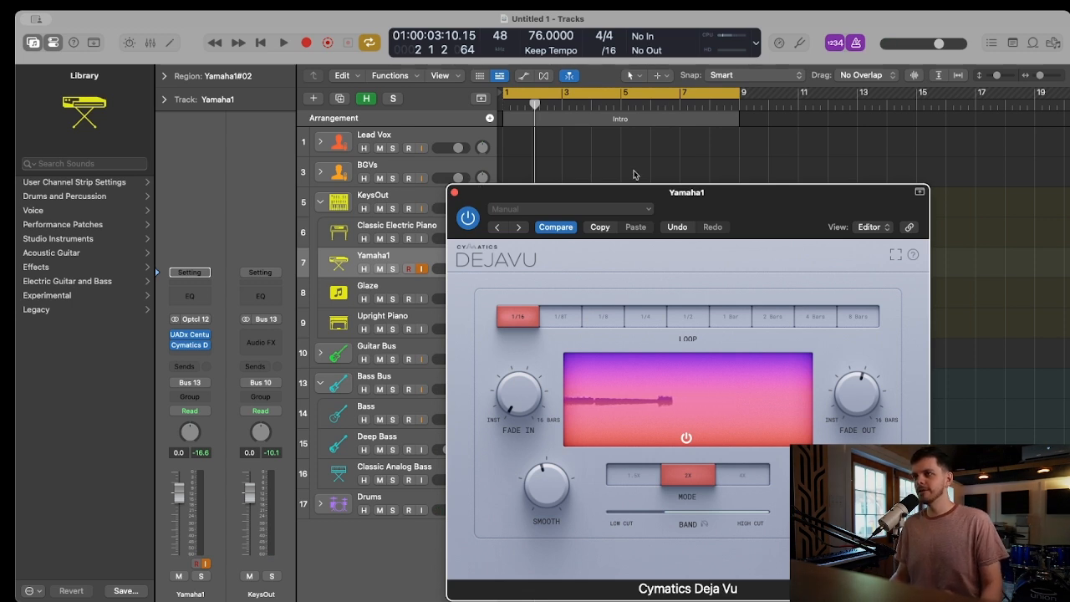
{"action": "left_click_drag", "start_coordinate": [780, 220], "coordinate": [633, 149]}
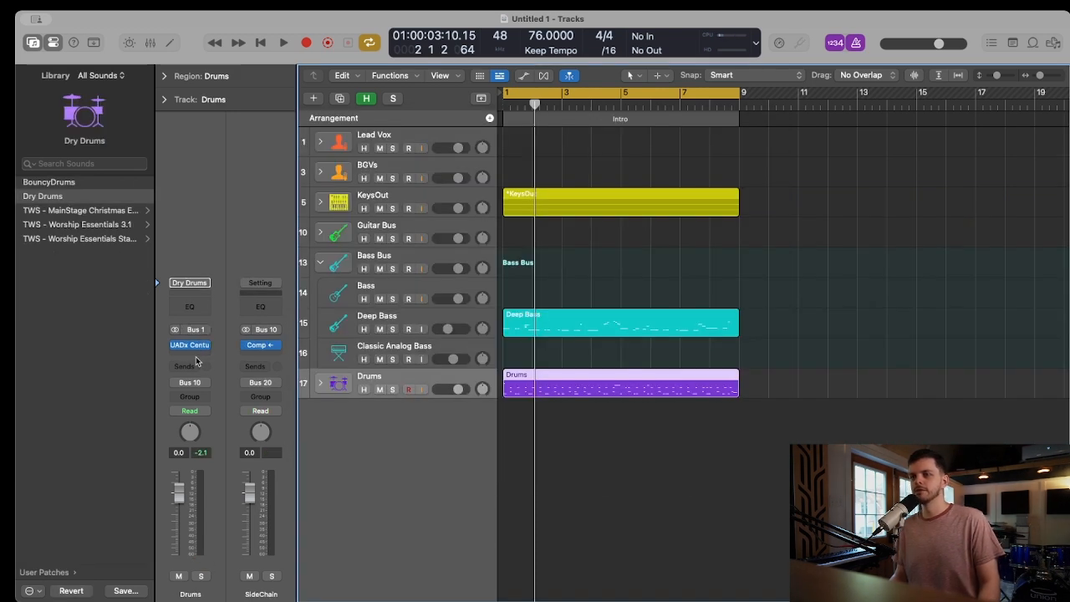
Insert the Cymatics Origin plug-in on the Drums track and reposition its window
{"action": "left_click", "coordinate": [196, 361]}
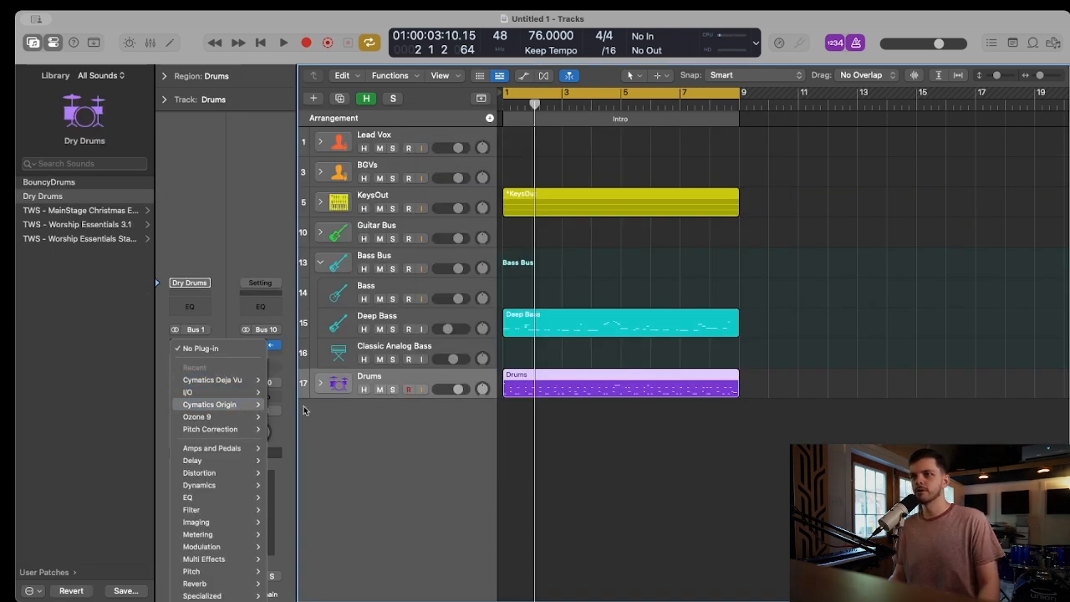
{"action": "left_click", "coordinate": [303, 409]}
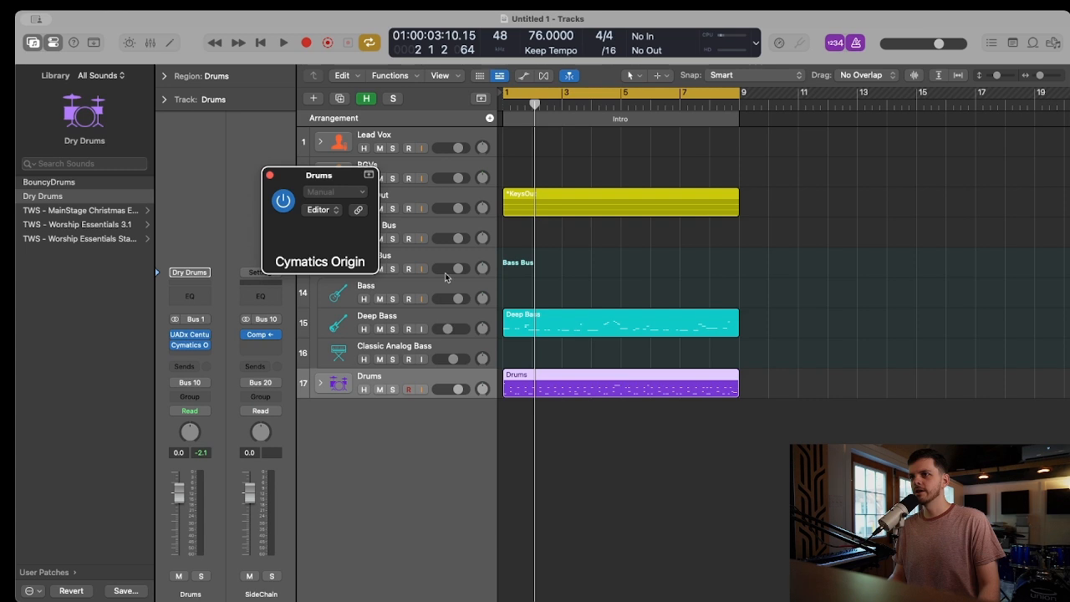
{"action": "left_click_drag", "start_coordinate": [547, 197], "coordinate": [555, 171]}
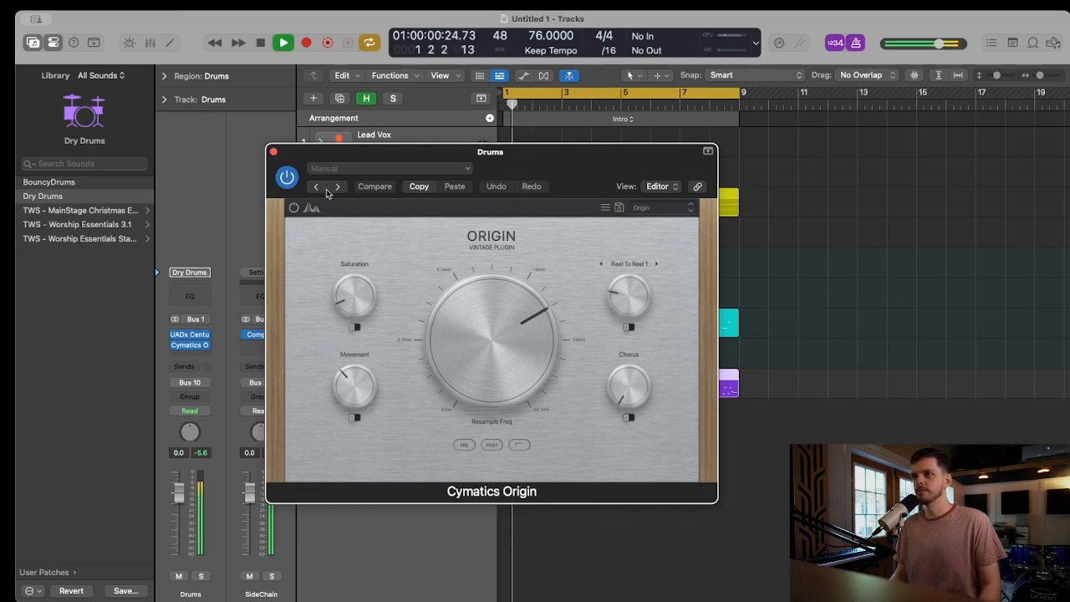
In Origin on the Drums, set Resample Freq to 44100 Hz, raise Chorus, turn Reel To Reel 1 to minimum and adjust Saturation
{"action": "left_click_drag", "start_coordinate": [509, 358], "coordinate": [508, 334]}
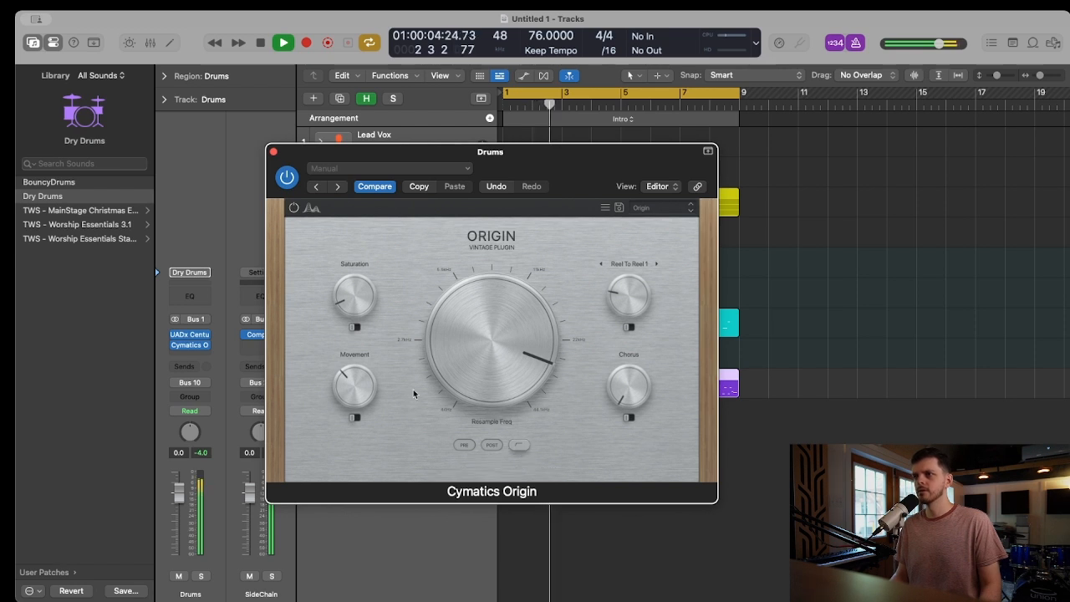
{"action": "left_click_drag", "start_coordinate": [475, 348], "coordinate": [474, 345]}
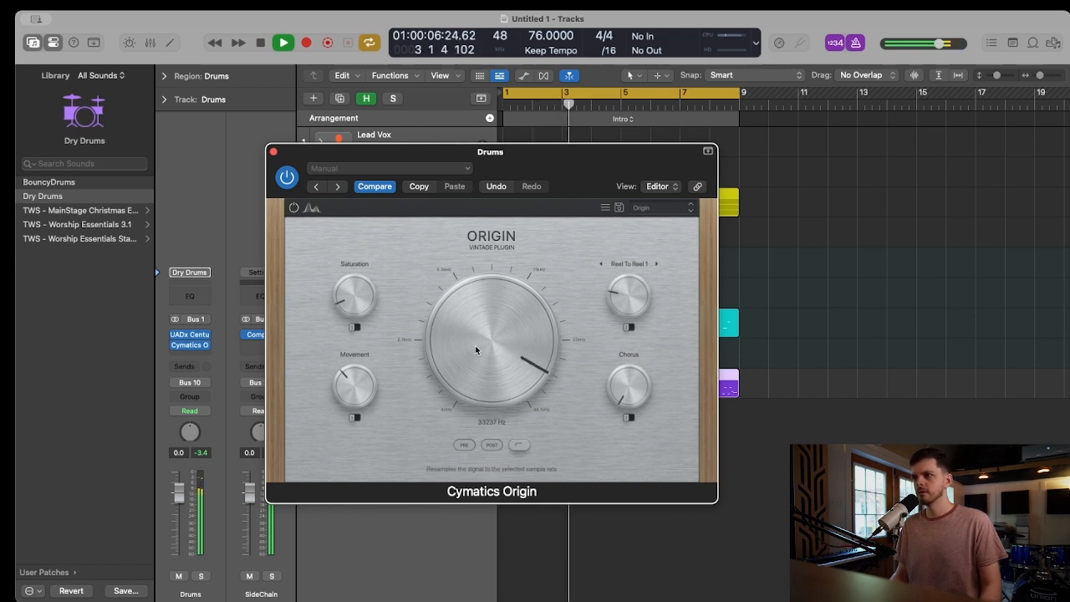
{"action": "left_click_drag", "start_coordinate": [628, 390], "coordinate": [623, 354]}
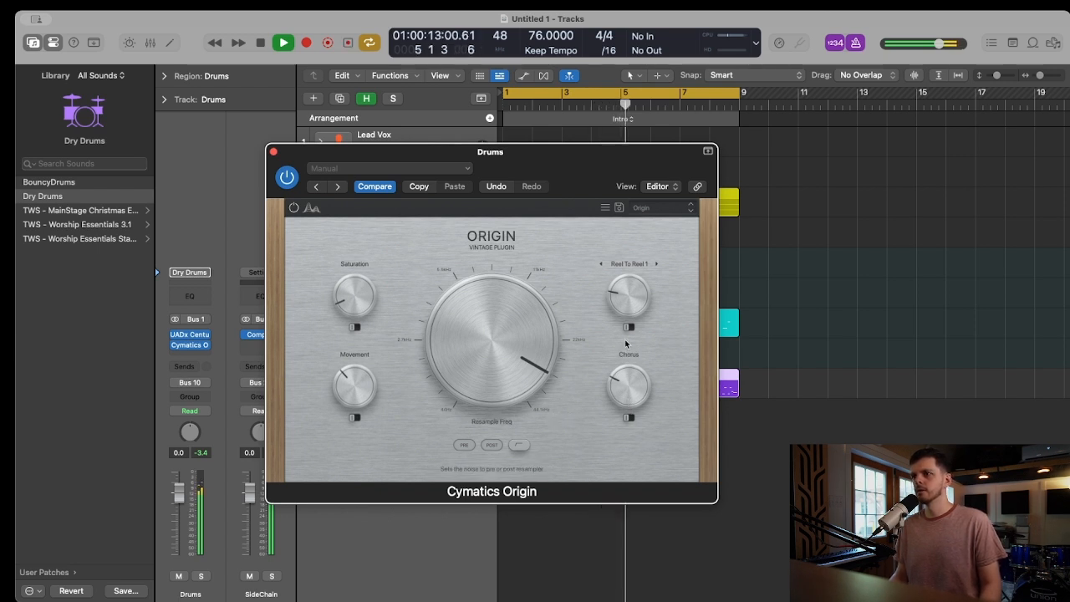
{"action": "left_click_drag", "start_coordinate": [496, 374], "coordinate": [480, 252]}
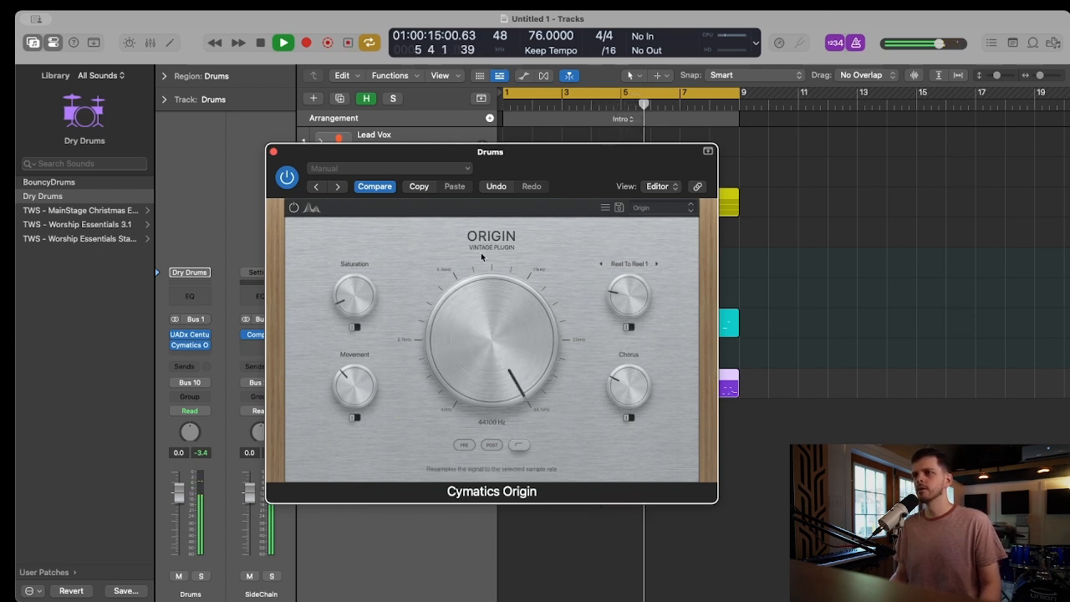
{"action": "left_click_drag", "start_coordinate": [632, 292], "coordinate": [616, 462]}
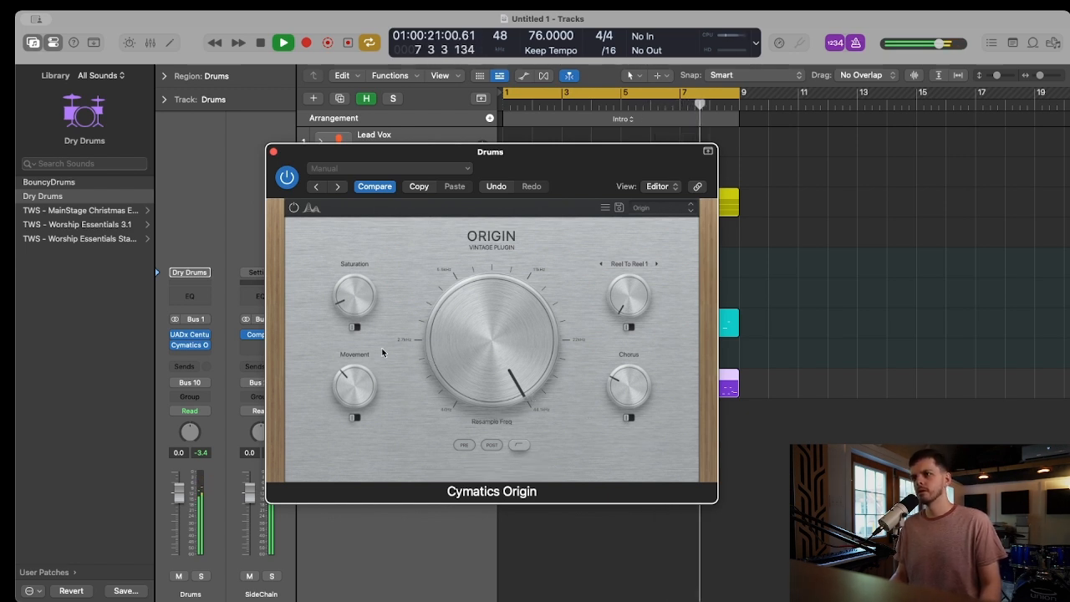
{"action": "left_click_drag", "start_coordinate": [356, 307], "coordinate": [356, 295]}
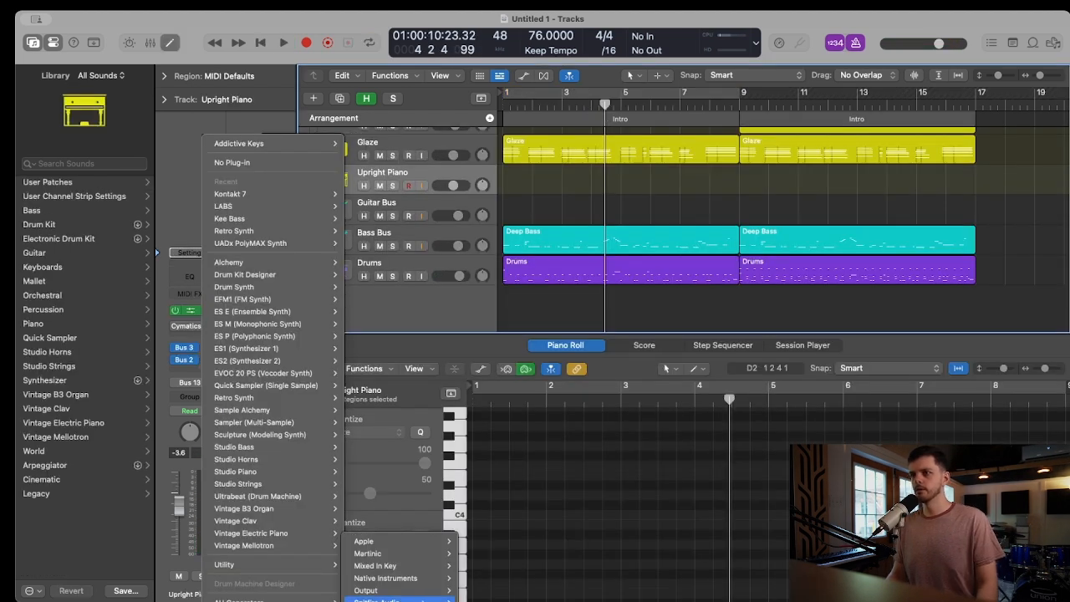
Load Spitfire Audio LABS on the Upright Piano track and browse its presets filtered by Experimental
{"action": "mouse_move", "coordinate": [385, 599]}
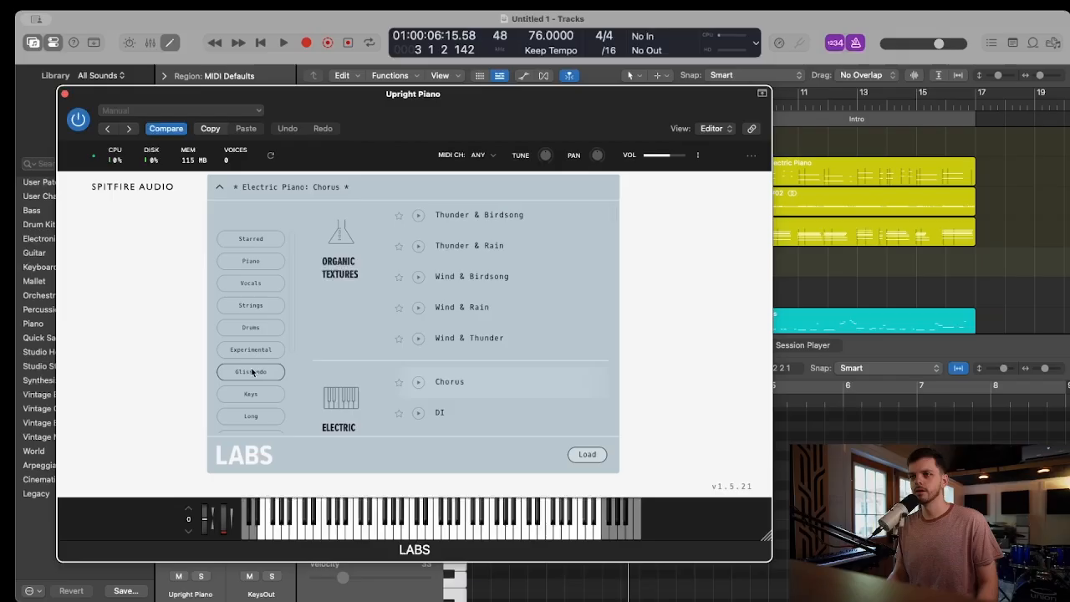
{"action": "scroll", "coordinate": [251, 309], "scroll_direction": "down", "scroll_amount": 5}
{"action": "scroll", "coordinate": [245, 311], "scroll_direction": "down", "scroll_amount": 1}
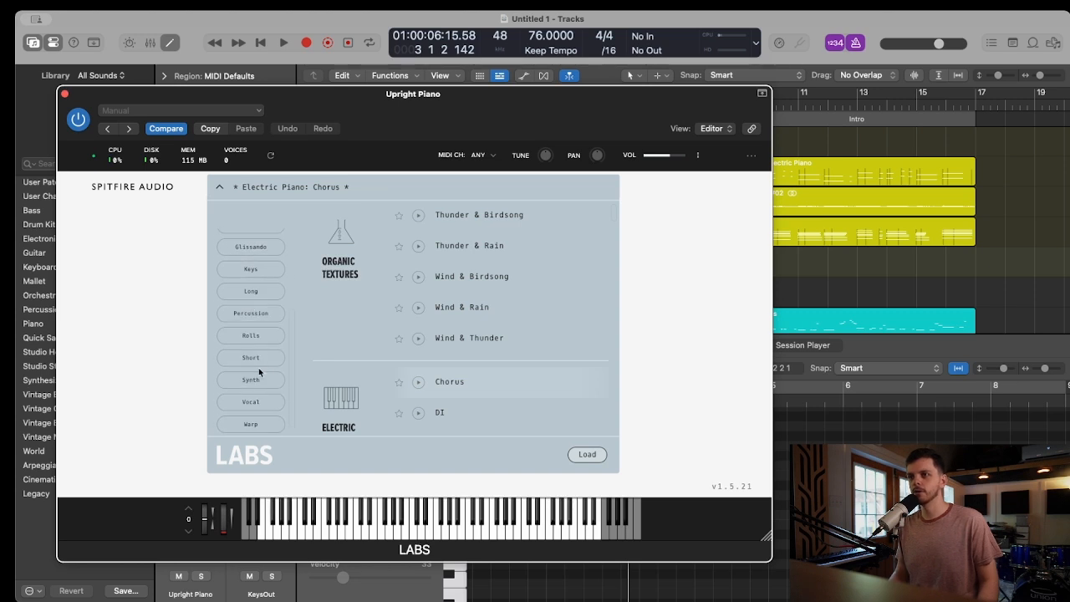
{"action": "scroll", "coordinate": [251, 335], "scroll_direction": "up", "scroll_amount": 2}
{"action": "left_click", "coordinate": [251, 258]}
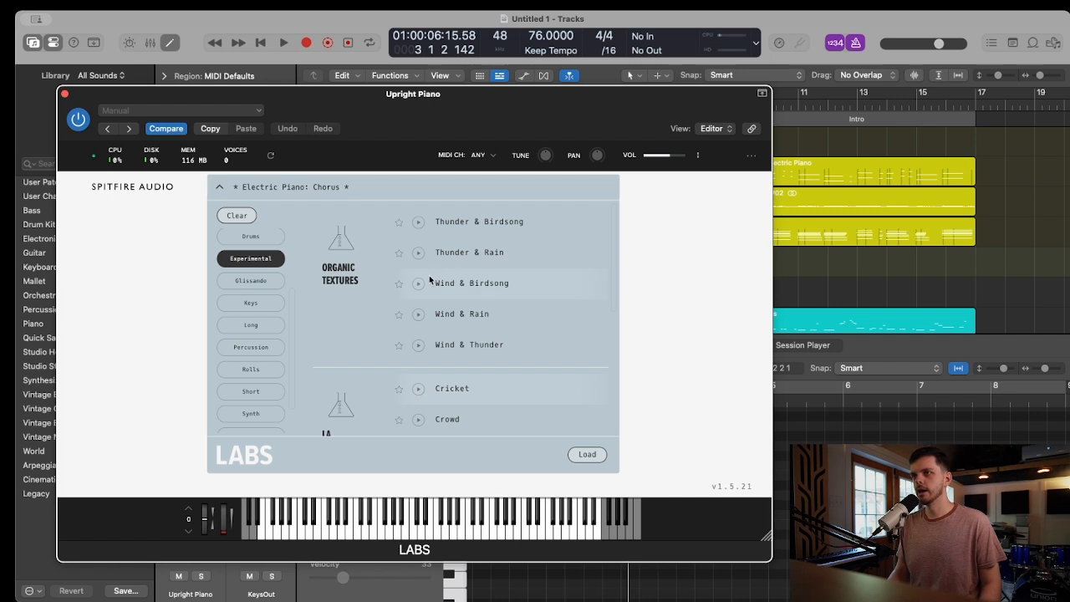
{"action": "scroll", "coordinate": [324, 309], "scroll_direction": "down", "scroll_amount": 6}
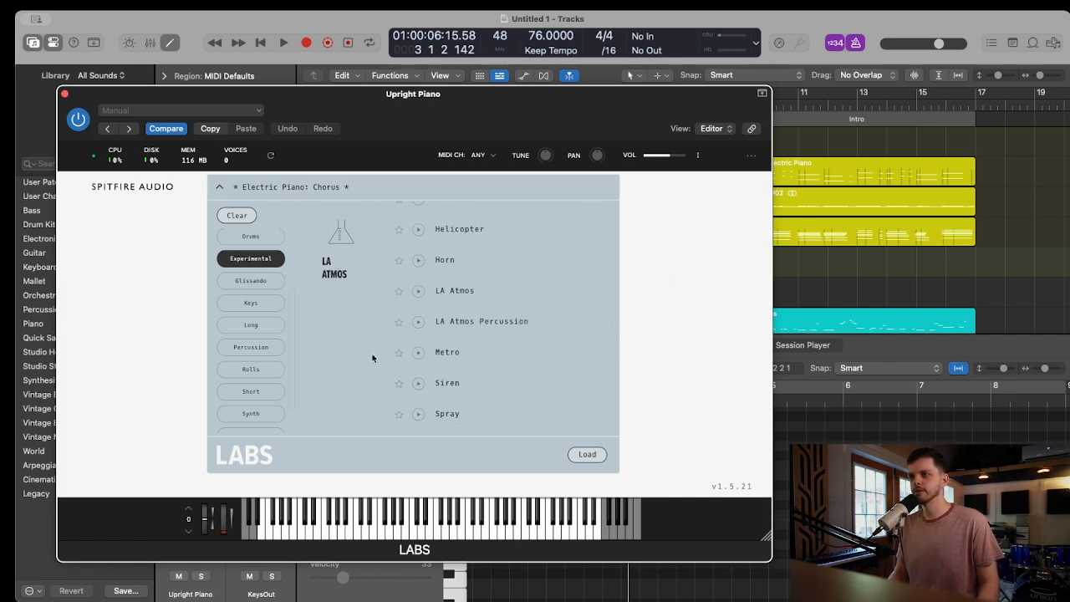
{"action": "scroll", "coordinate": [357, 313], "scroll_direction": "up", "scroll_amount": 3}
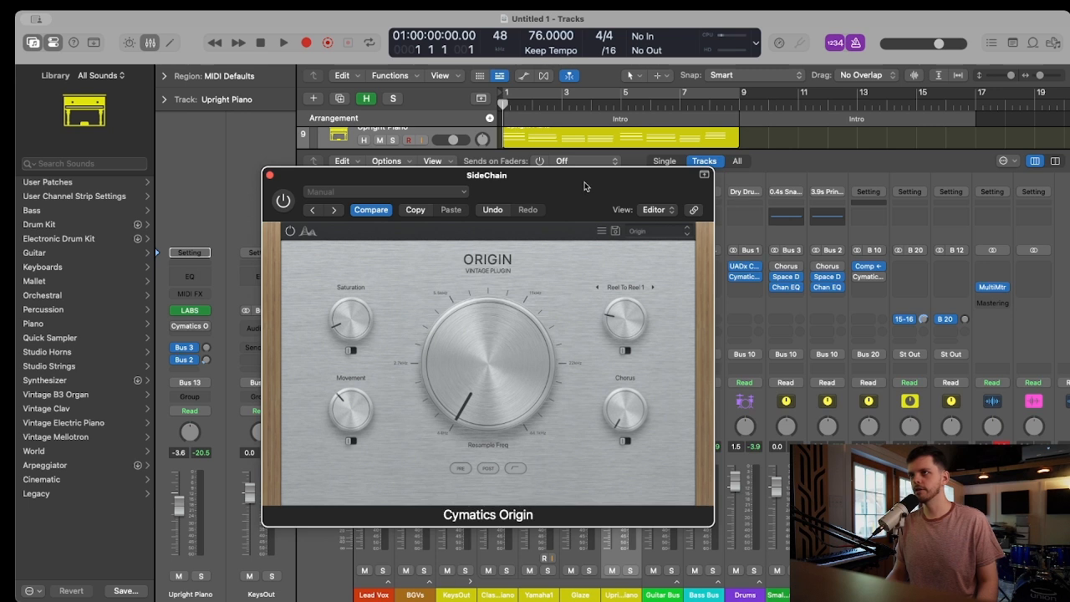
Record an upward sweep of Origin's Resample Freq on the SideChain channel as automation from the start of the first Intro
{"action": "left_click_drag", "start_coordinate": [583, 186], "coordinate": [638, 185]}
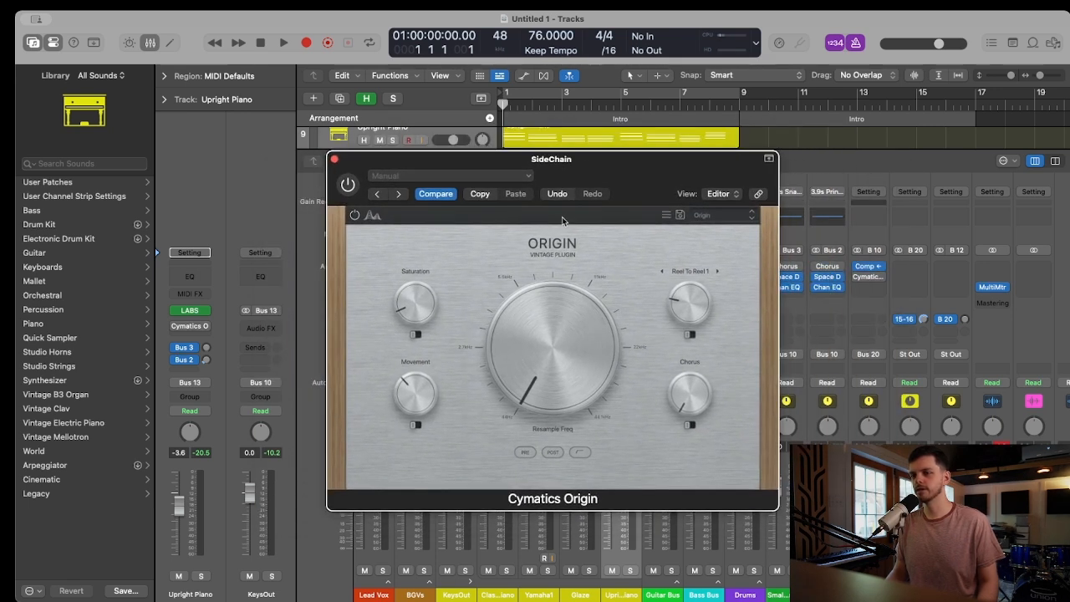
{"action": "left_click_drag", "start_coordinate": [584, 180], "coordinate": [617, 161]}
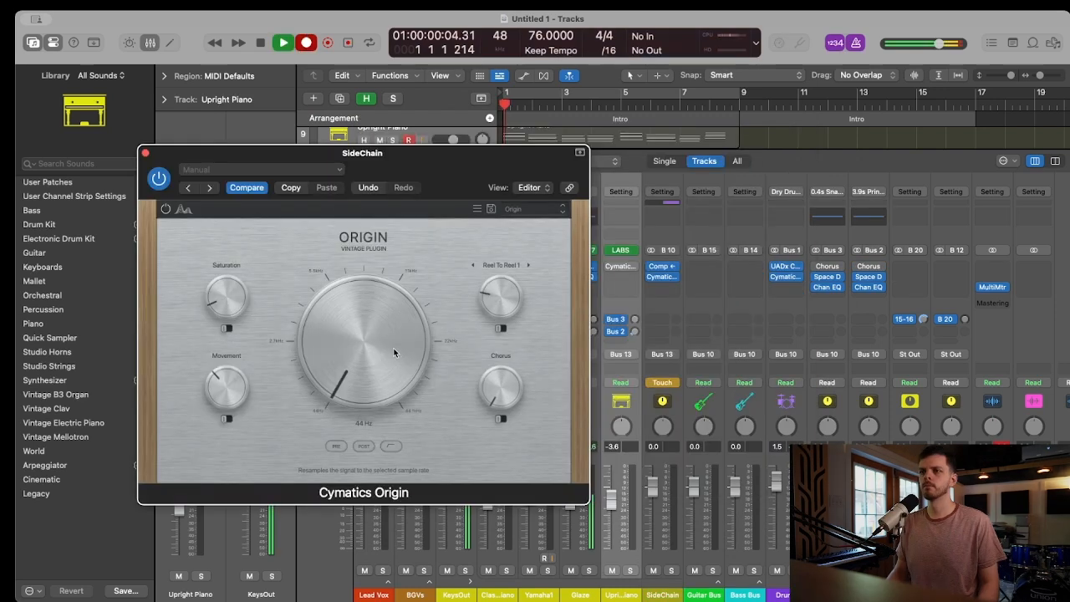
{"action": "left_click_drag", "start_coordinate": [386, 341], "coordinate": [367, 320]}
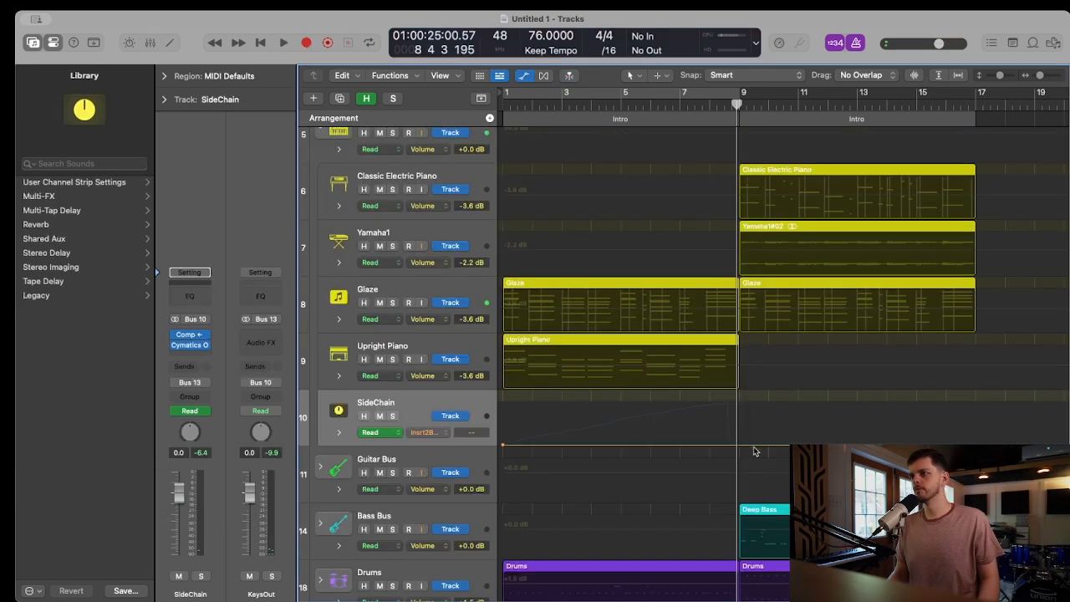
Automate the SideChain's Origin insert to be bypassed from just before bar 9, and place the playhead at bar 8, beat 4
{"action": "left_click", "coordinate": [748, 445]}
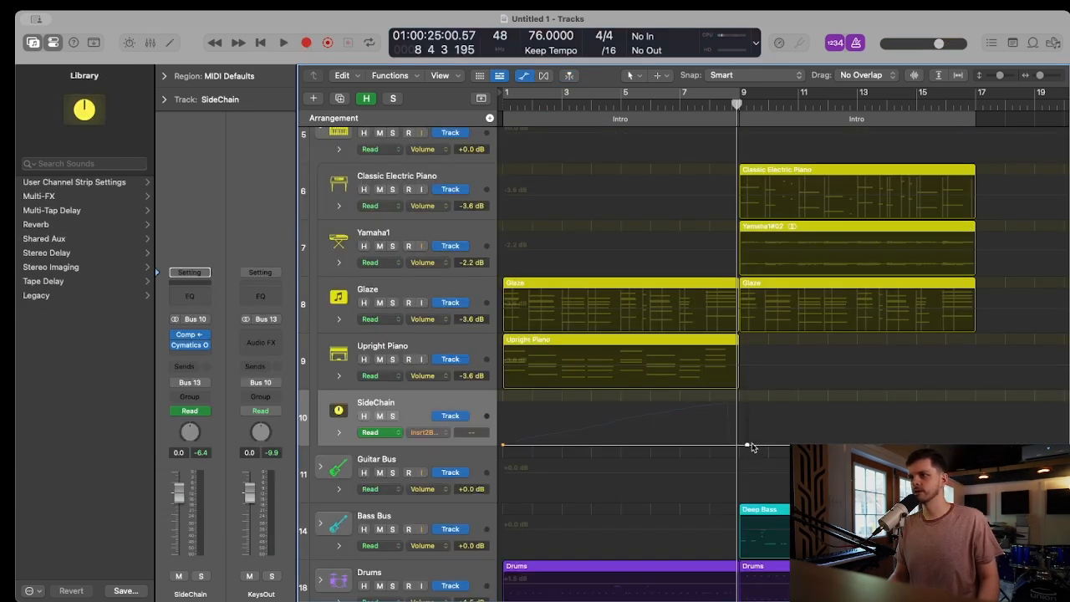
{"action": "left_click_drag", "start_coordinate": [748, 447], "coordinate": [729, 329]}
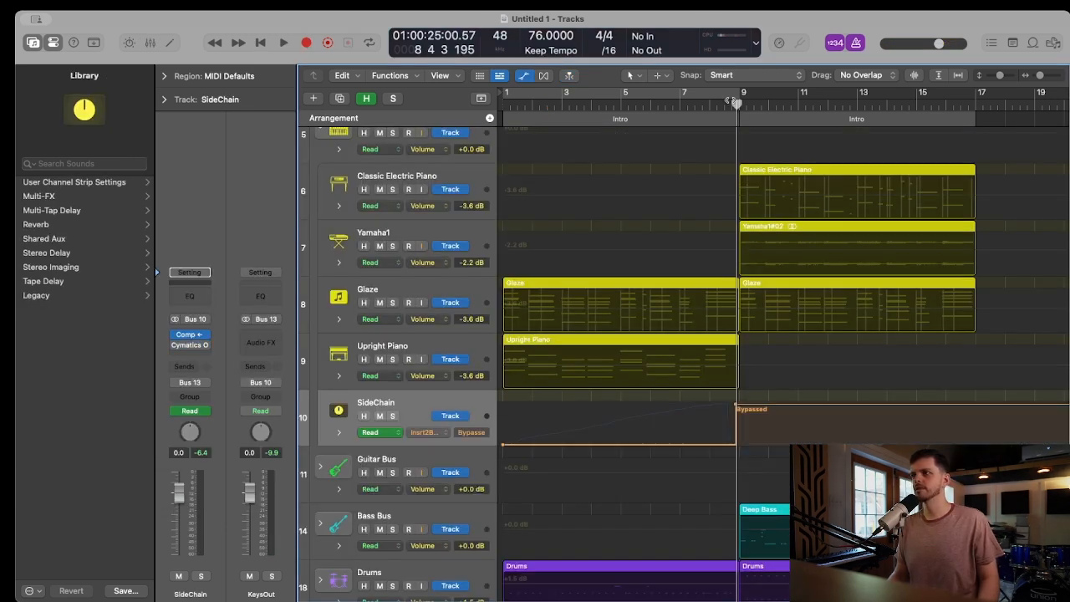
{"action": "left_click_drag", "start_coordinate": [722, 102], "coordinate": [749, 105]}
{"action": "left_click", "coordinate": [732, 105]}
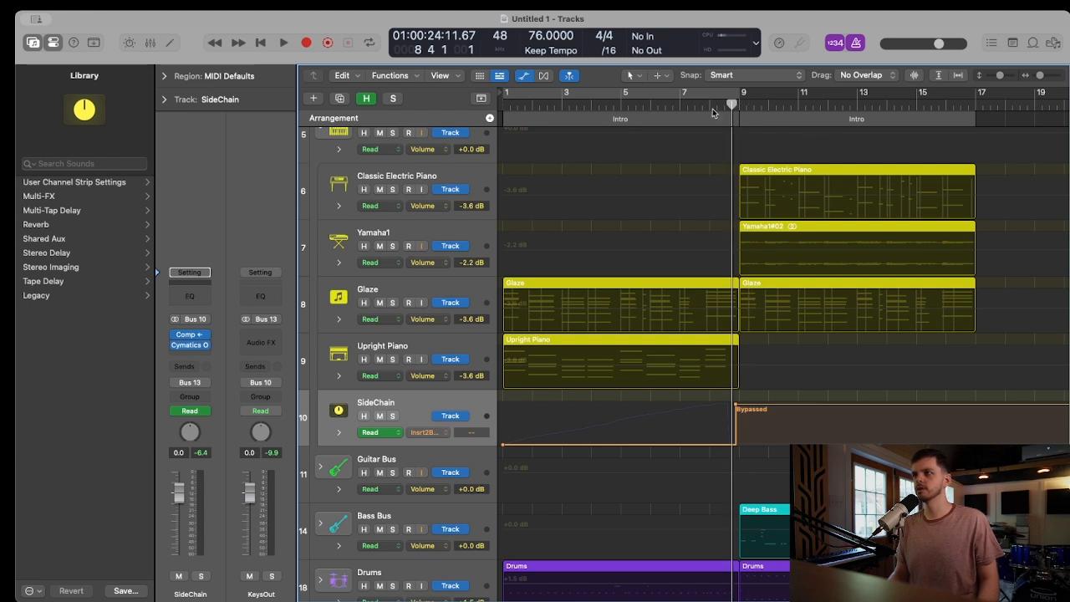
Play the first Intro from the start with the SideChain's Origin window open to check the Resample Freq automation sweep
{"action": "key", "text": "Return"}
{"action": "key", "text": "space"}
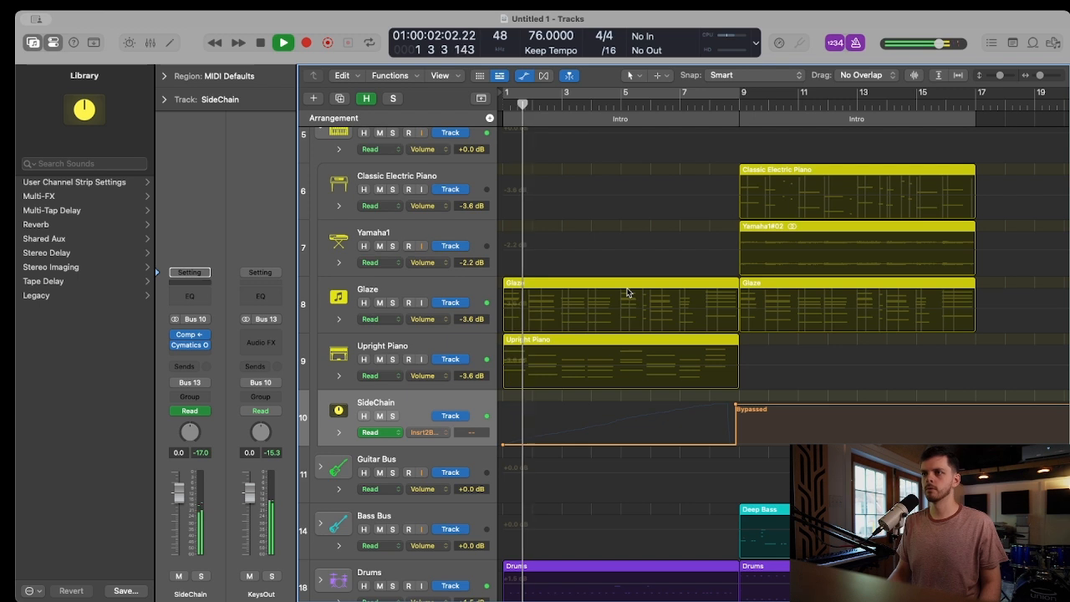
{"action": "left_click", "coordinate": [190, 344]}
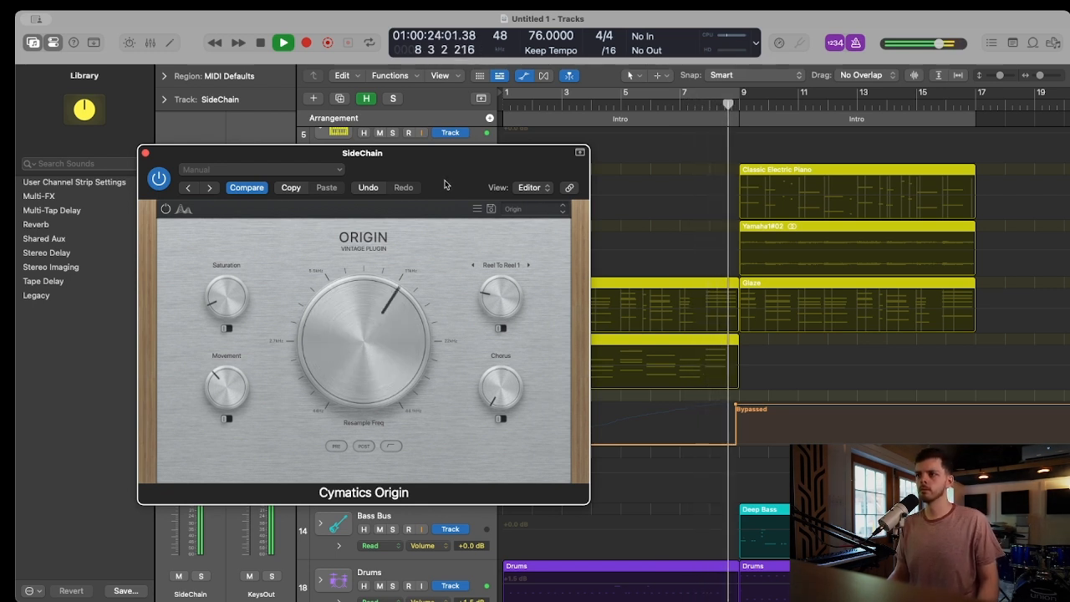
{"action": "key", "text": "space"}
Move the SideChain's Origin bypass automation point to the start of bar 9
{"action": "left_click", "coordinate": [737, 429]}
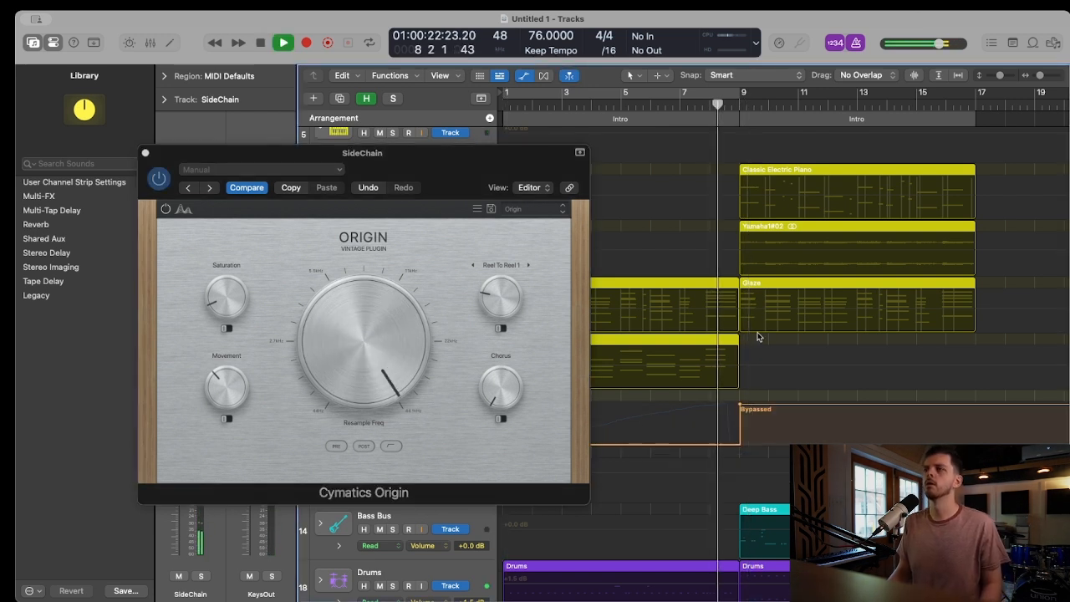
{"action": "double_click", "coordinate": [756, 334]}
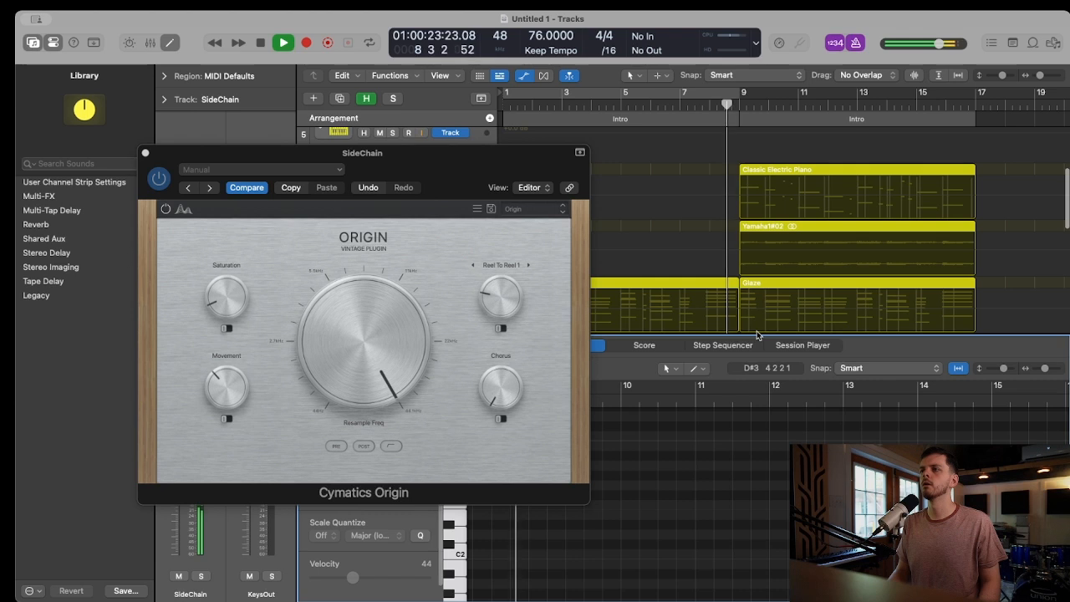
{"action": "key", "text": "e"}
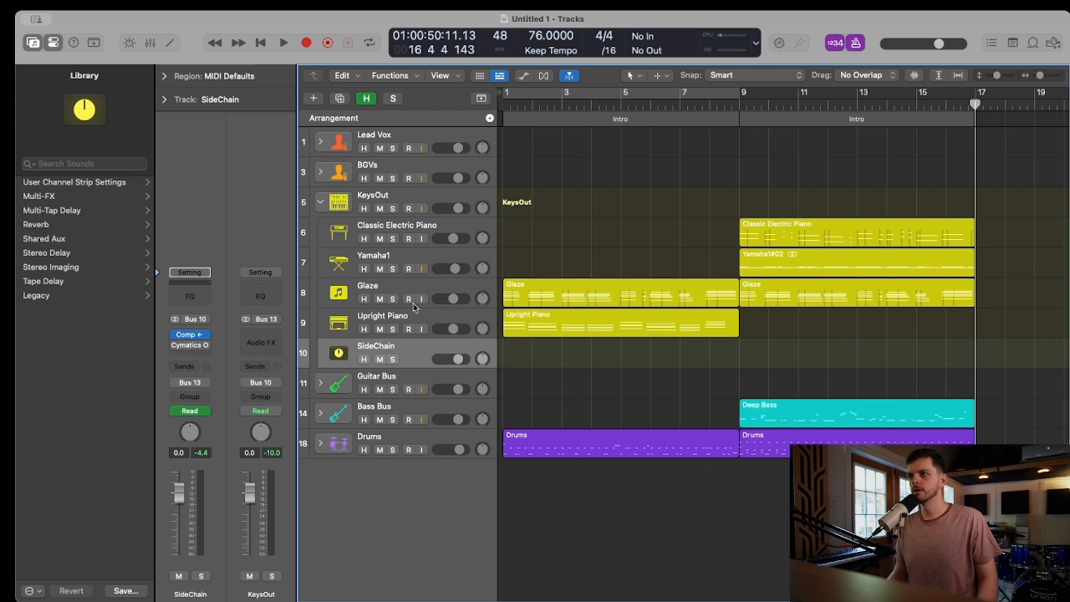
Duplicate the Upright Piano track with its settings
{"action": "key", "text": "Up"}
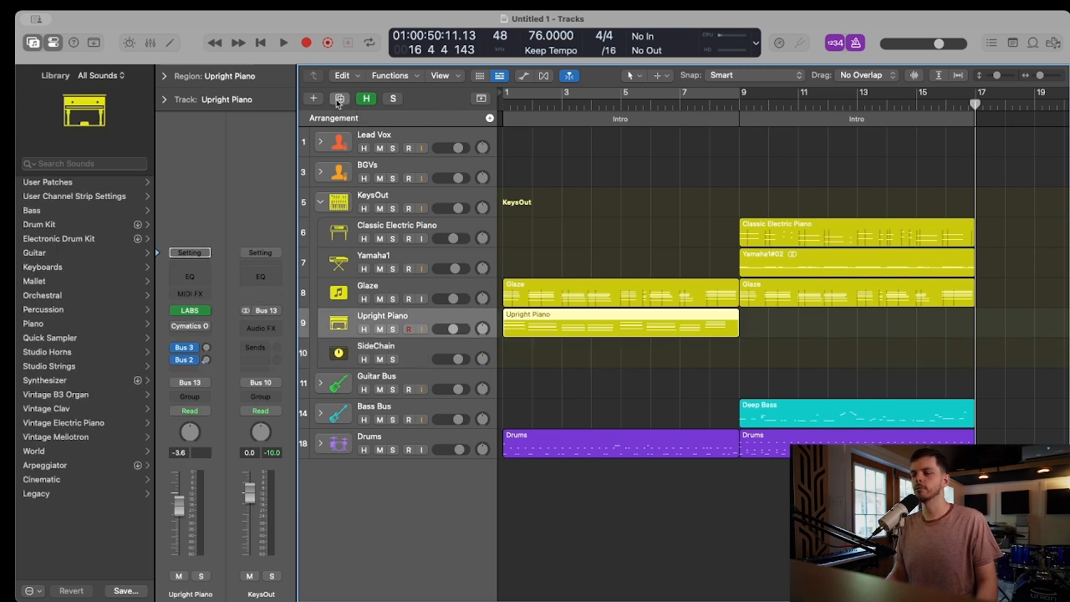
{"action": "left_click", "coordinate": [339, 99]}
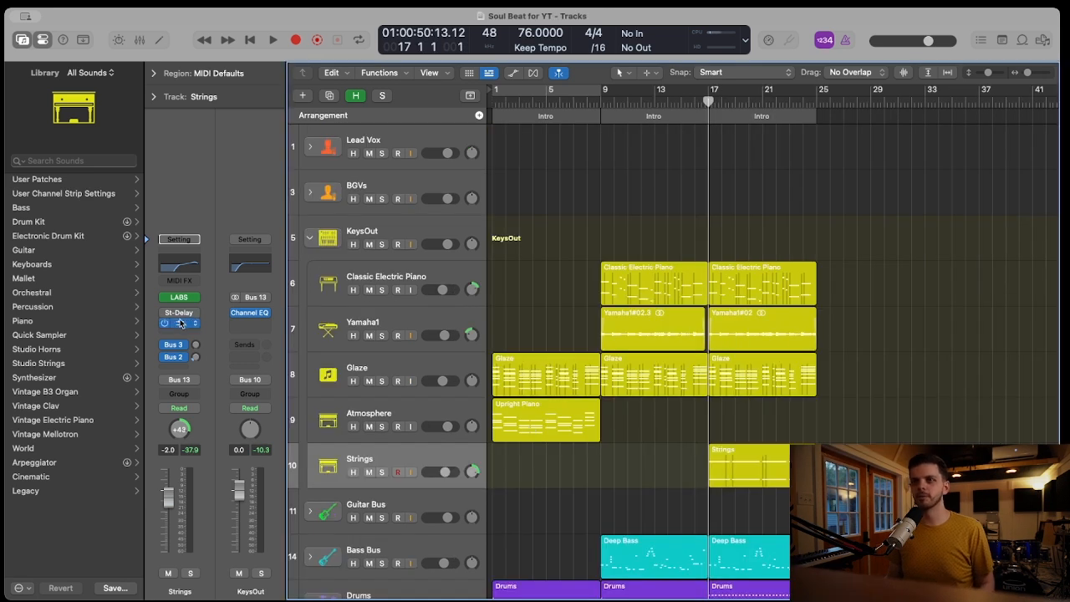
Inspect the Strings track's LABS instrument, audition the track soloed from bar 17, and check its sends in the mixer
{"action": "left_click", "coordinate": [180, 298]}
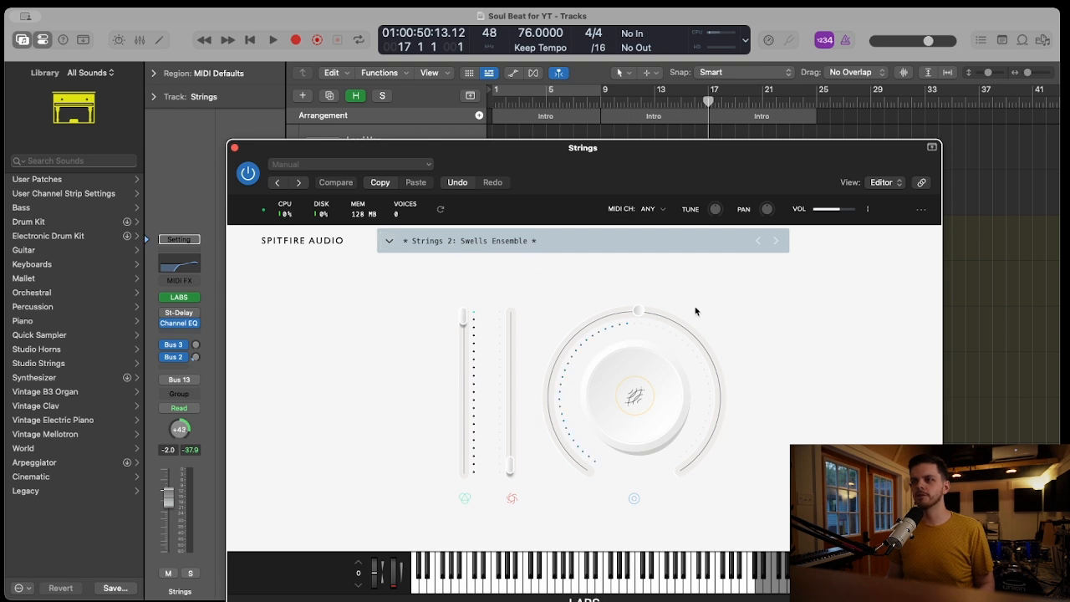
{"action": "left_click_drag", "start_coordinate": [570, 183], "coordinate": [870, 328]}
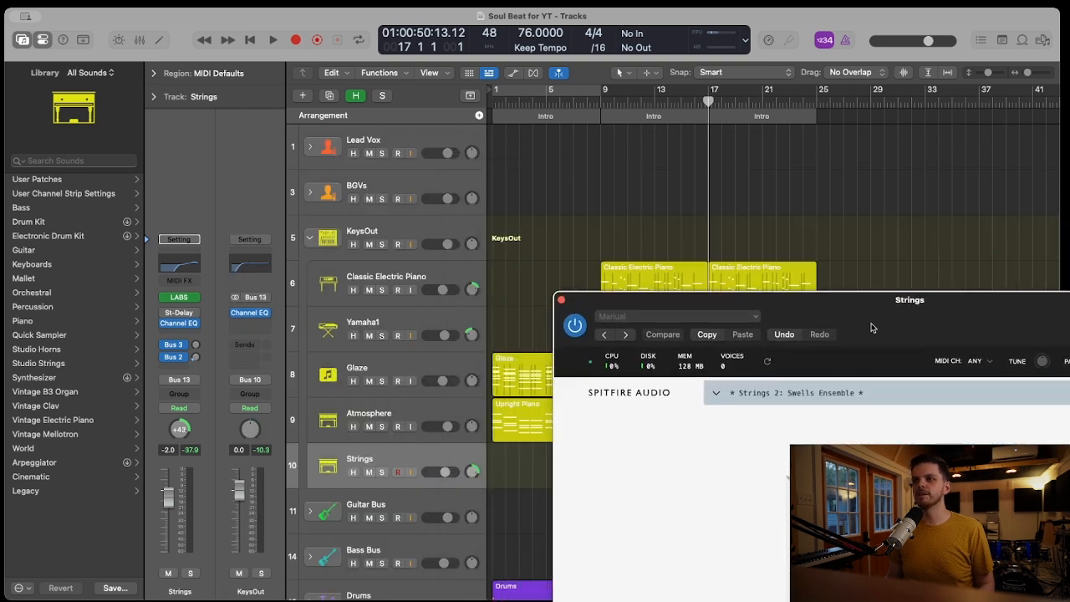
{"action": "left_click", "coordinate": [381, 472]}
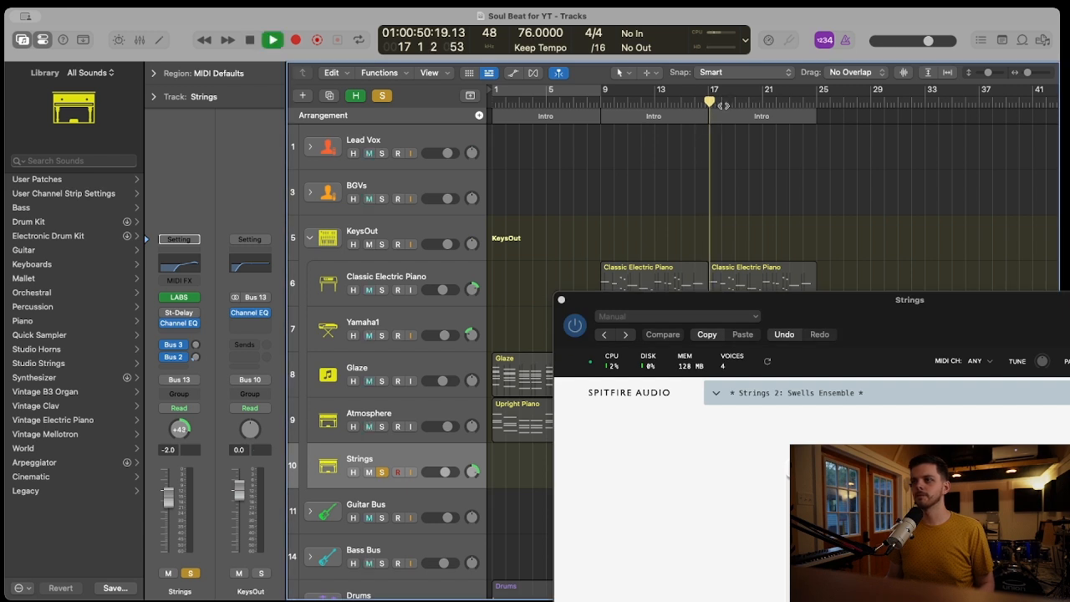
{"action": "left_click_drag", "start_coordinate": [922, 351], "coordinate": [627, 198]}
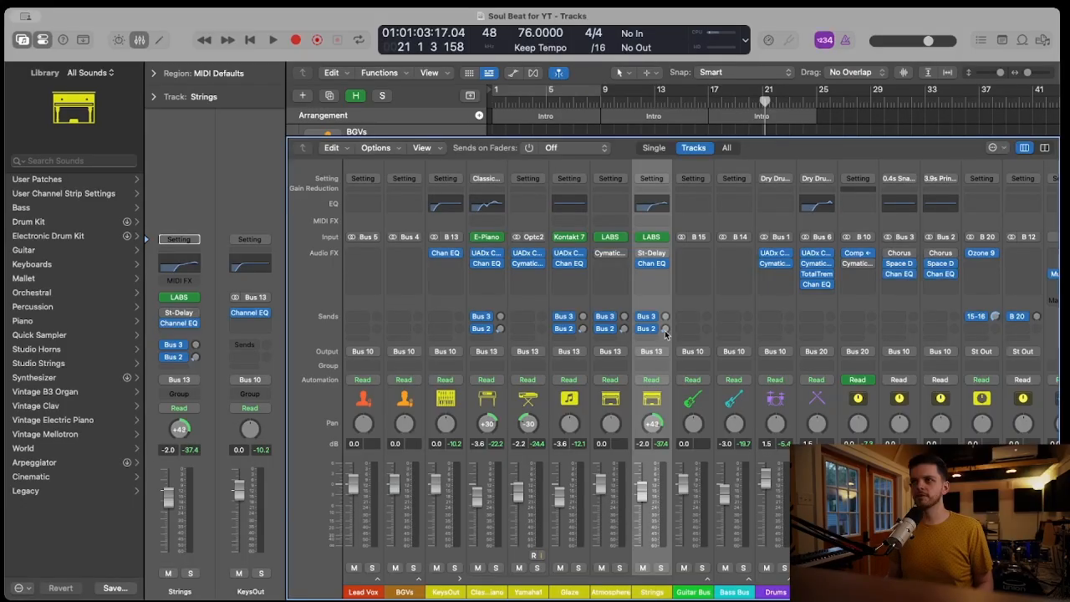
{"action": "key", "text": "x"}
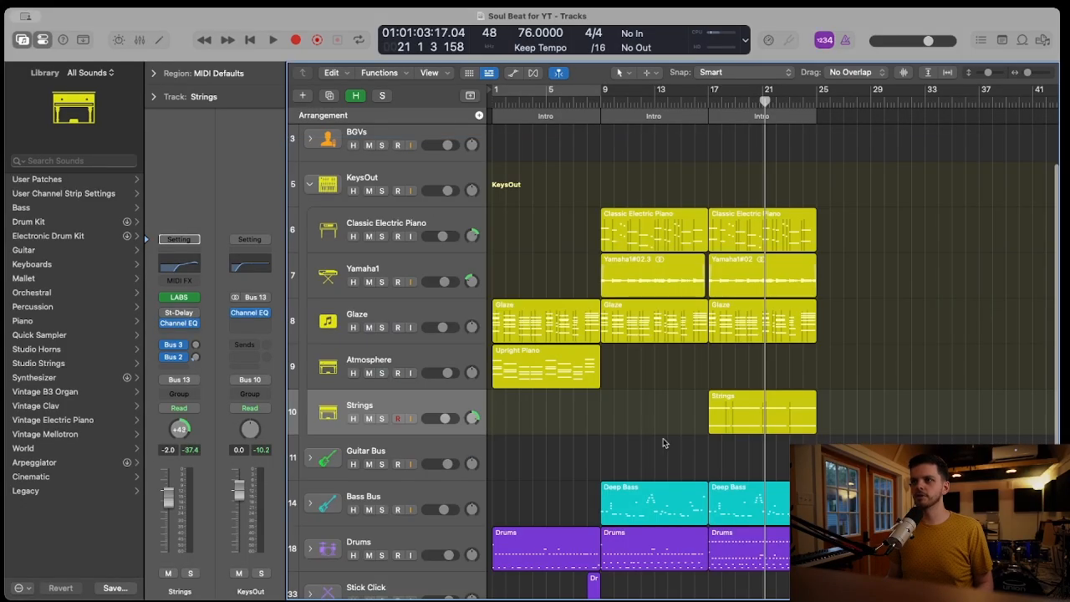
Examine the Stick Click region in bar 8 up close and play the lead-in to bar 9
{"action": "scroll", "coordinate": [669, 443], "scroll_direction": "down", "scroll_amount": 3}
{"action": "left_click", "coordinate": [590, 474]}
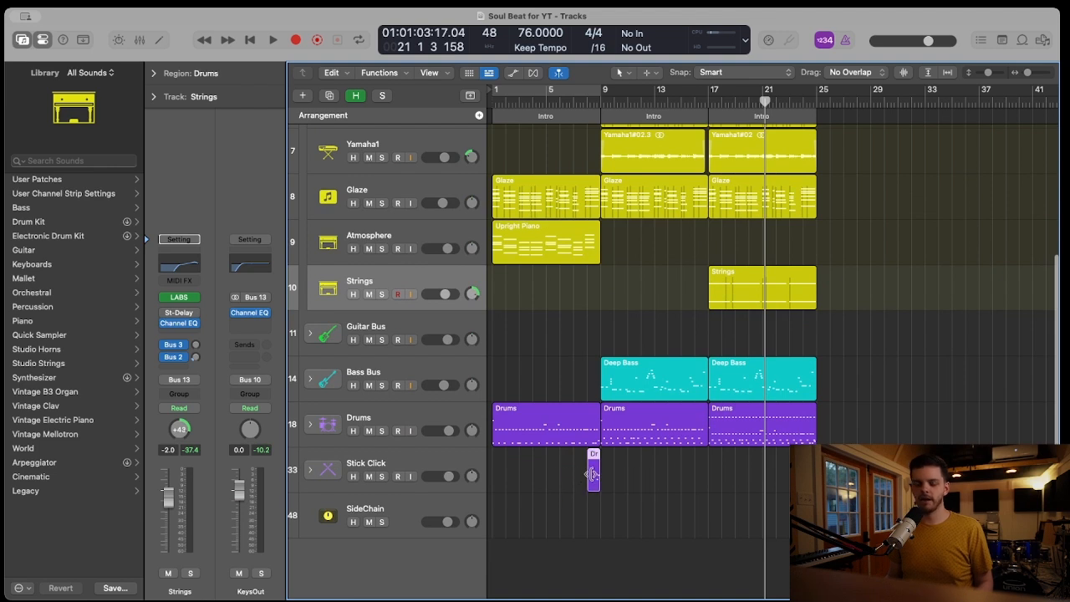
{"action": "key", "text": "super+Right"}
{"action": "key", "text": "super+Right"}
{"action": "key", "text": "super+Right"}
{"action": "key", "text": "super+Right"}
{"action": "key", "text": "super+Right"}
{"action": "left_click", "coordinate": [619, 102]}
{"action": "key", "text": "space"}
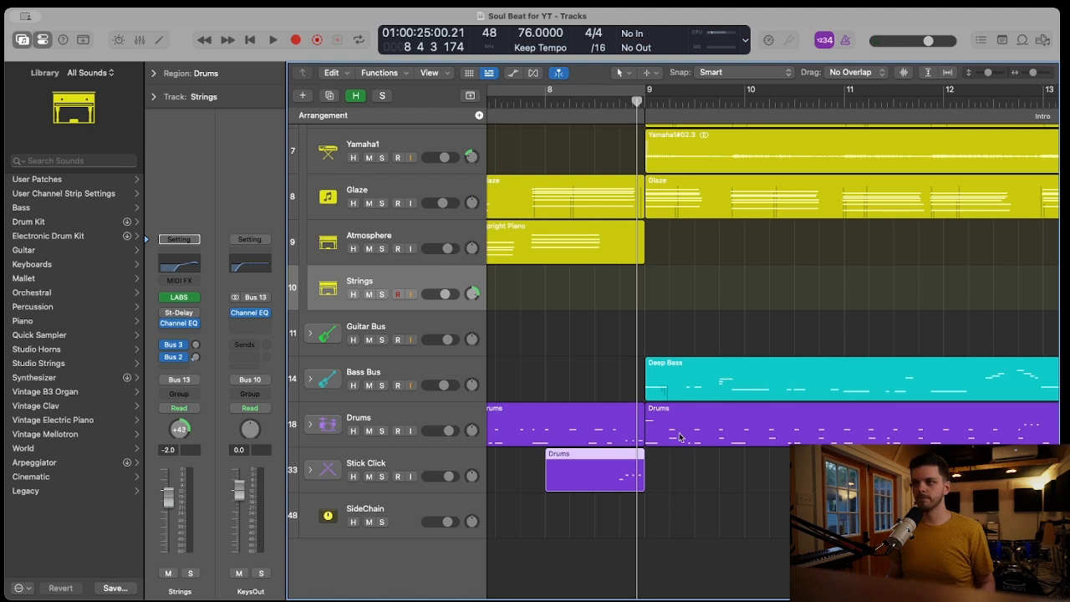
{"action": "left_click_drag", "start_coordinate": [746, 482], "coordinate": [704, 121]}
{"action": "left_click", "coordinate": [770, 525]}
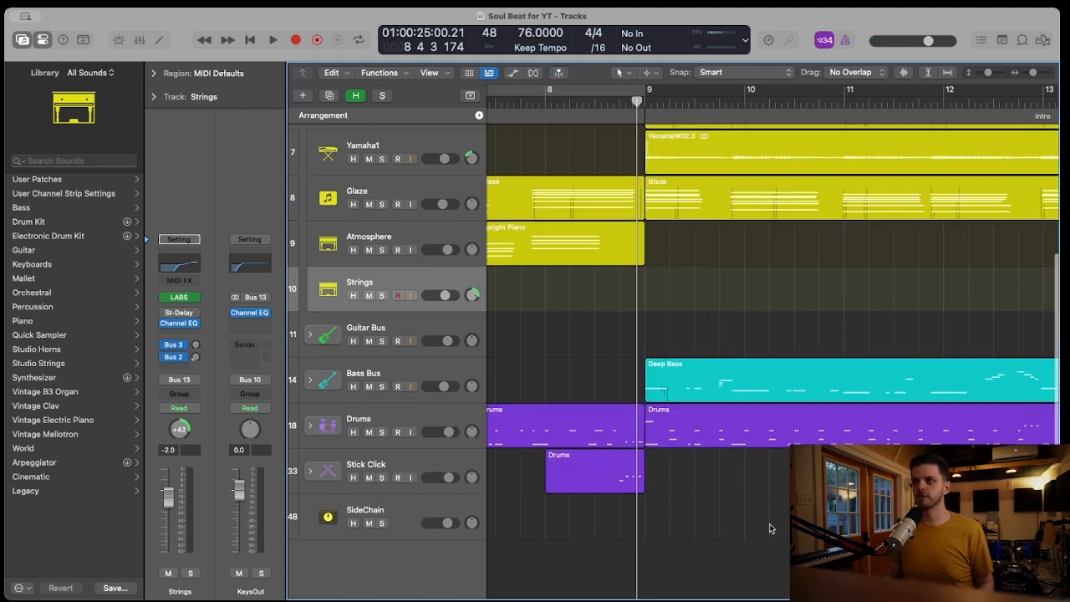
Inspect the Equalizer, Dynamic EQ and Maximizer modules of Ozone 9 on the stereo channel
{"action": "key", "text": "x"}
{"action": "left_click", "coordinate": [984, 256]}
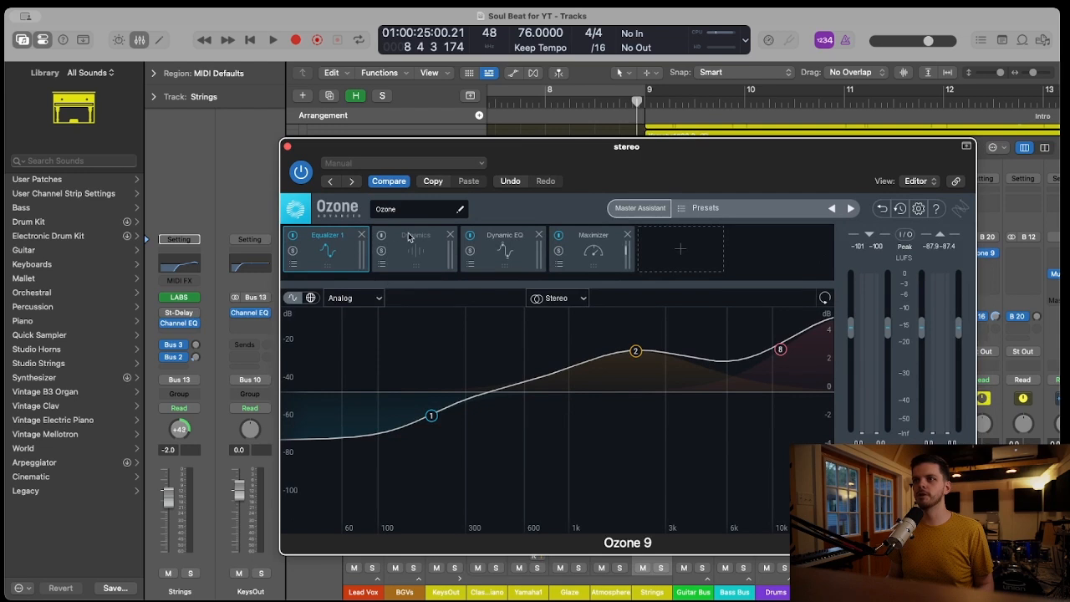
{"action": "left_click", "coordinate": [408, 237]}
{"action": "left_click", "coordinate": [501, 241]}
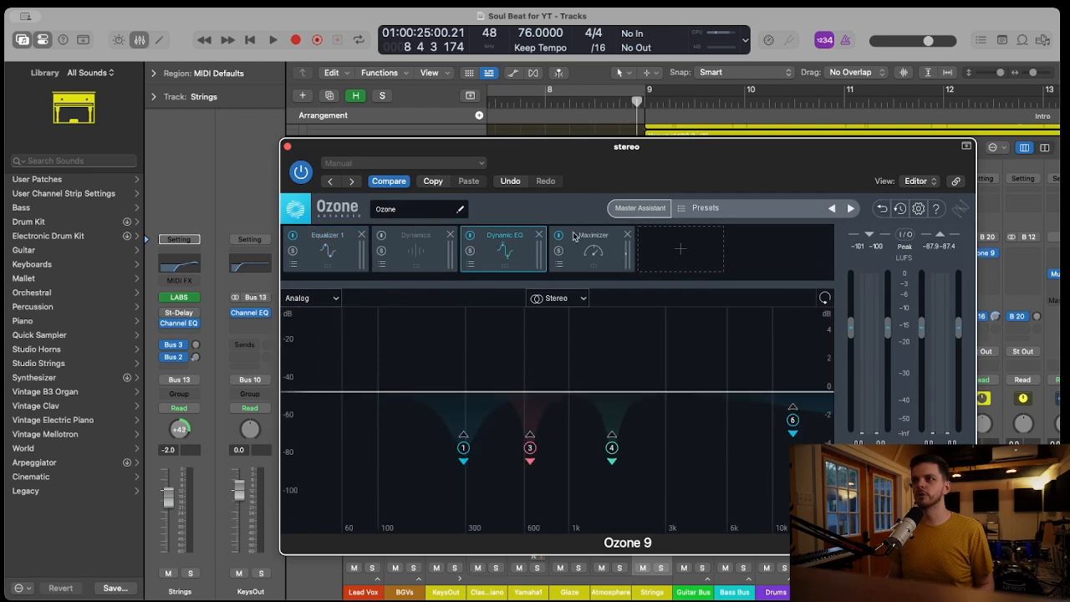
{"action": "left_click", "coordinate": [597, 236]}
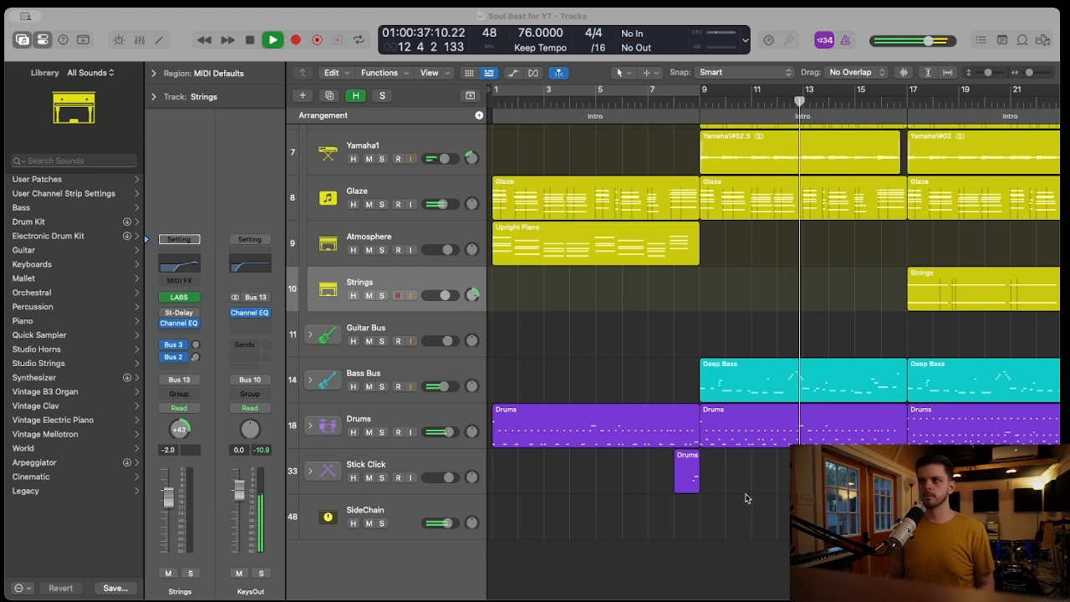
Review the tracks from bar 9 to bar 25 during playback and inspect the notes of the Drums region at bar 17
{"action": "scroll", "coordinate": [746, 498], "scroll_direction": "right", "scroll_amount": 4}
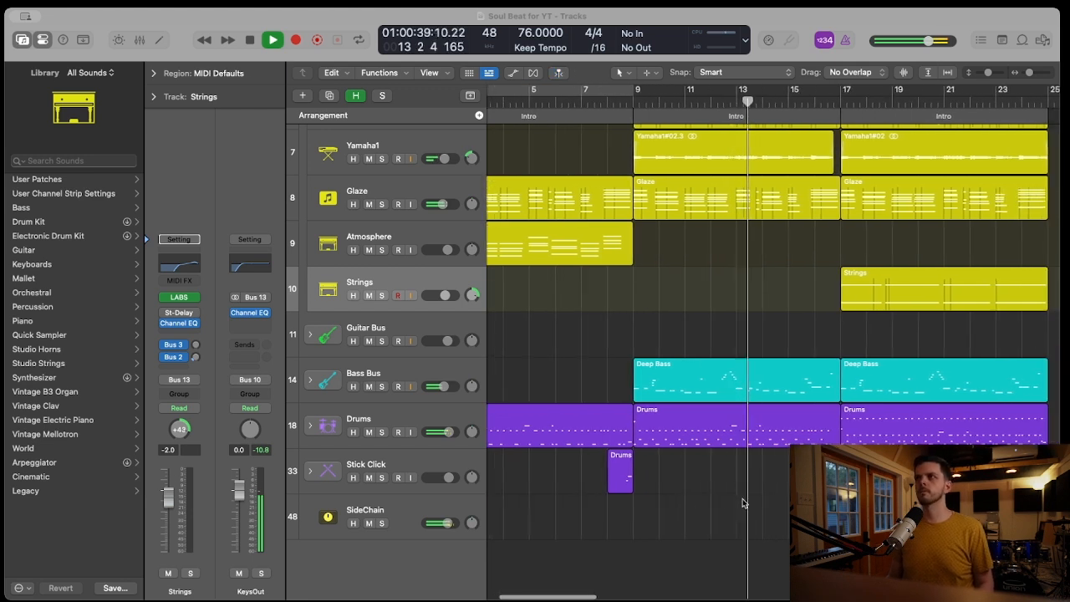
{"action": "scroll", "coordinate": [744, 502], "scroll_direction": "right", "scroll_amount": 5}
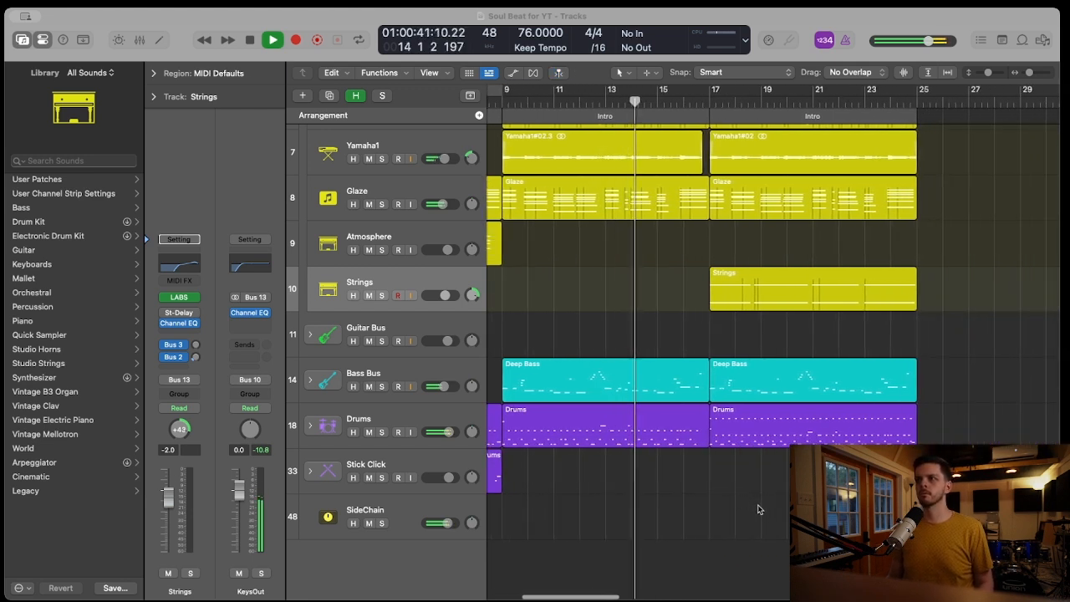
{"action": "scroll", "coordinate": [758, 508], "scroll_direction": "up", "scroll_amount": 3}
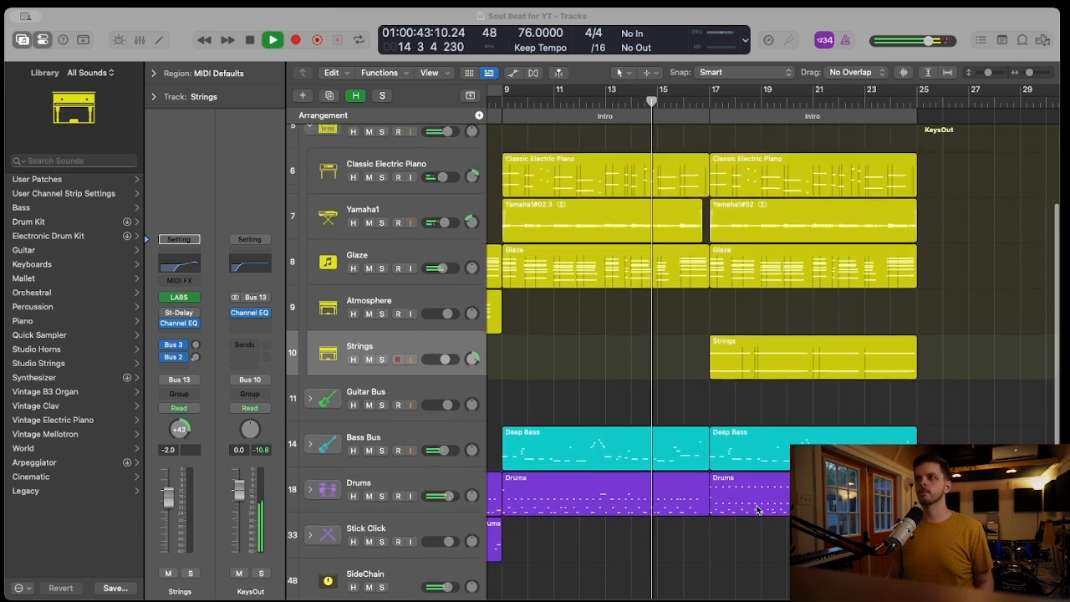
{"action": "scroll", "coordinate": [758, 509], "scroll_direction": "up", "scroll_amount": 3}
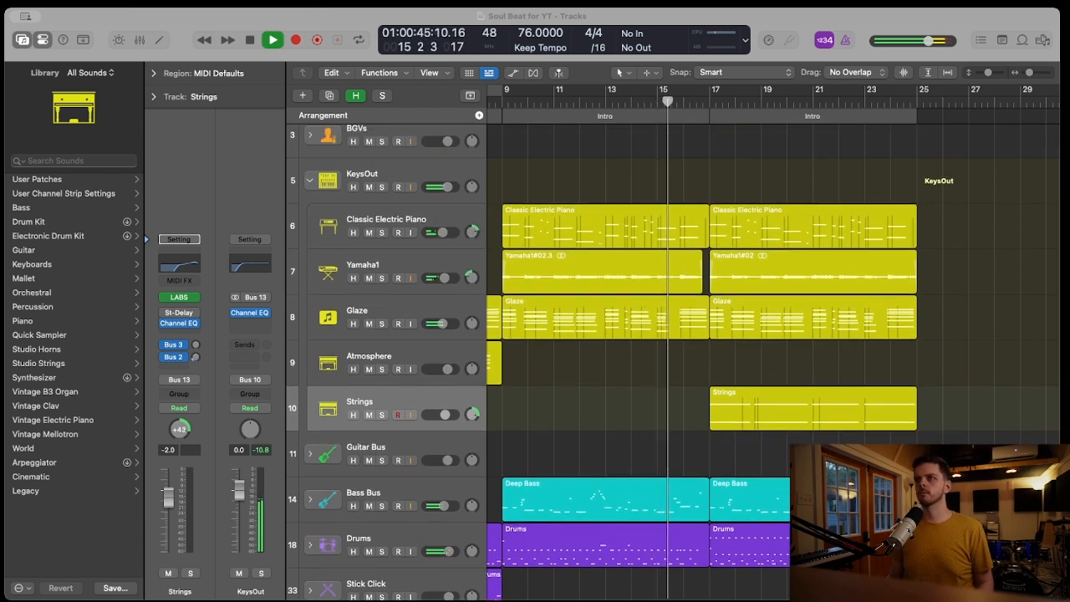
{"action": "scroll", "coordinate": [672, 349], "scroll_direction": "down", "scroll_amount": 1}
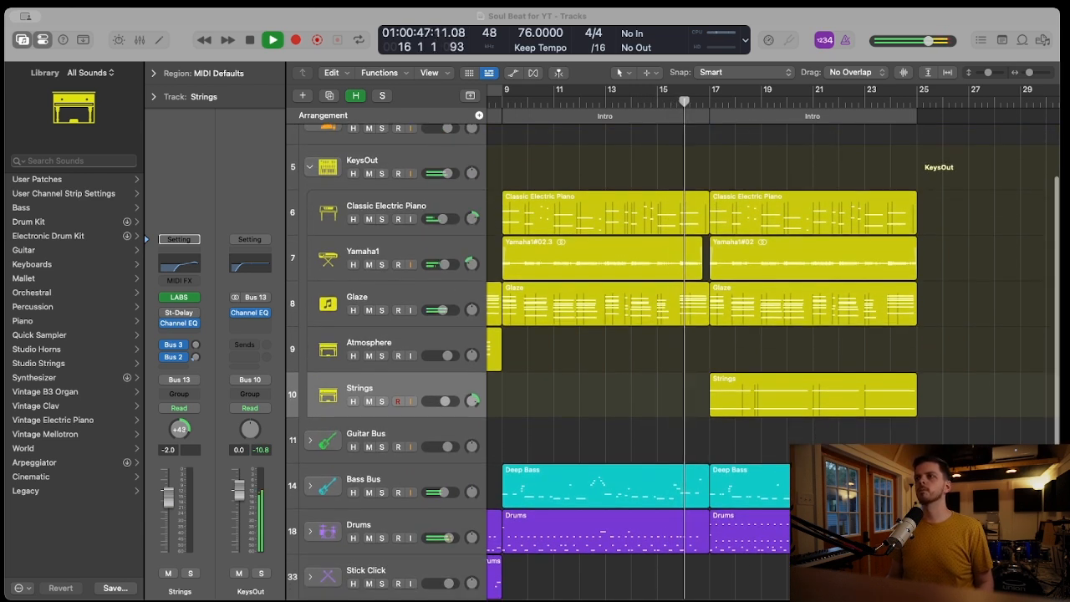
{"action": "scroll", "coordinate": [673, 348], "scroll_direction": "down", "scroll_amount": 2}
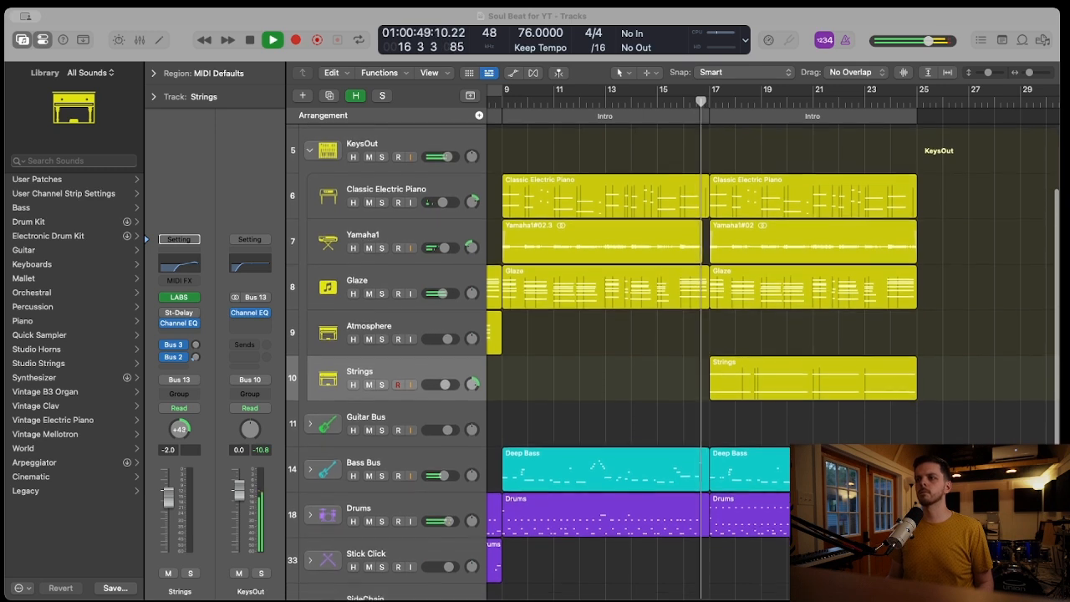
{"action": "scroll", "coordinate": [672, 348], "scroll_direction": "down", "scroll_amount": 3}
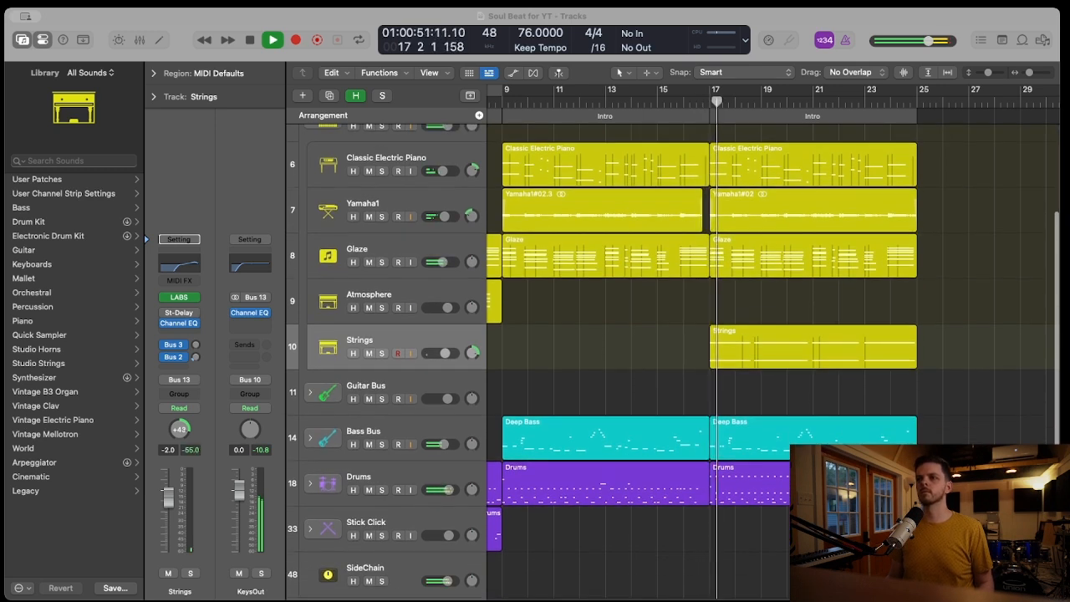
{"action": "double_click", "coordinate": [799, 491]}
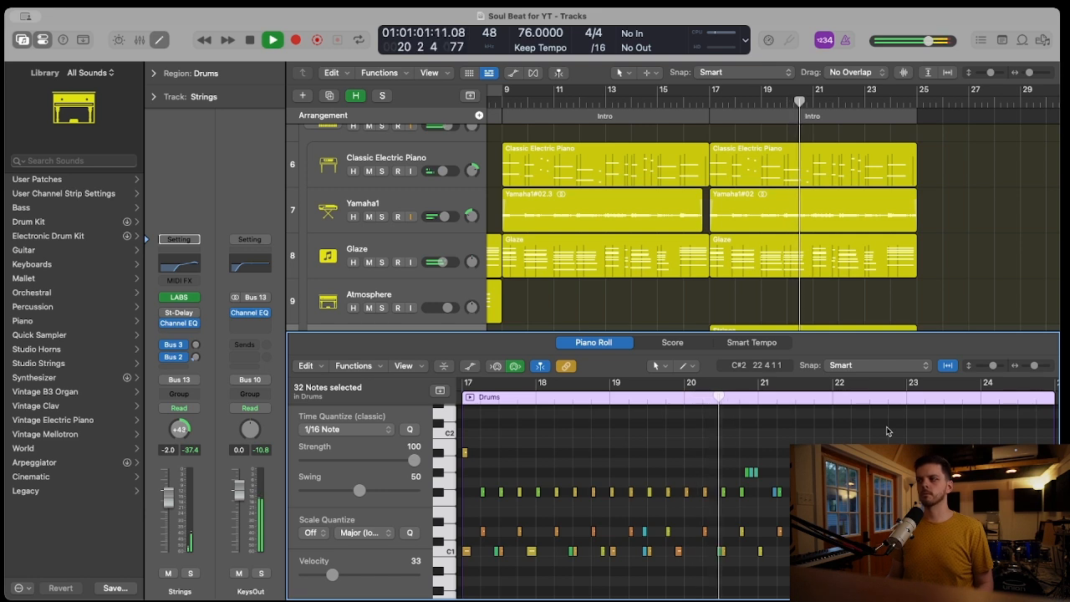
{"action": "key", "text": "p"}
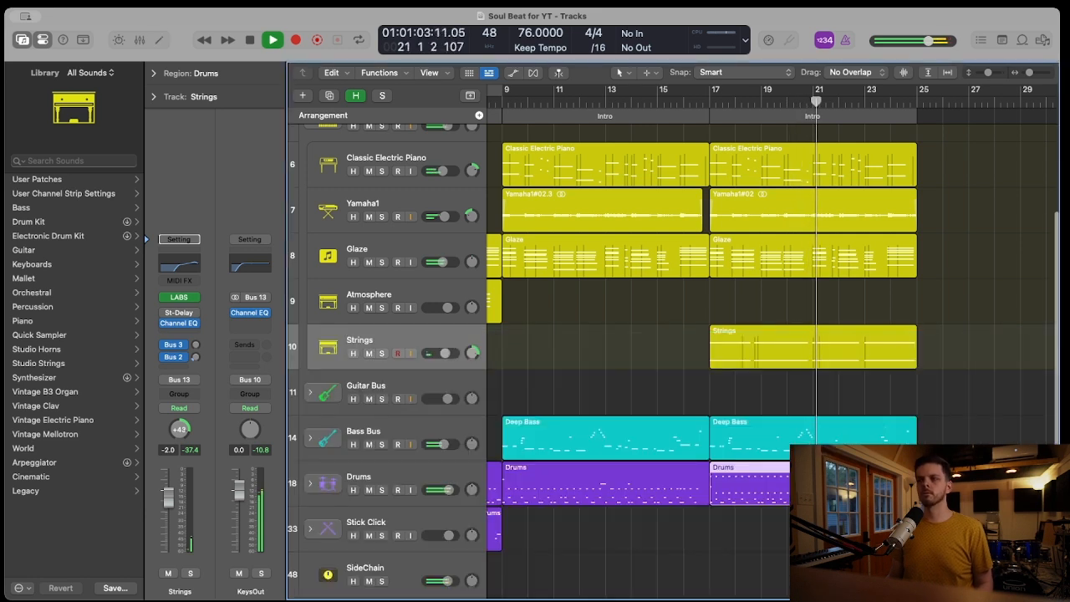